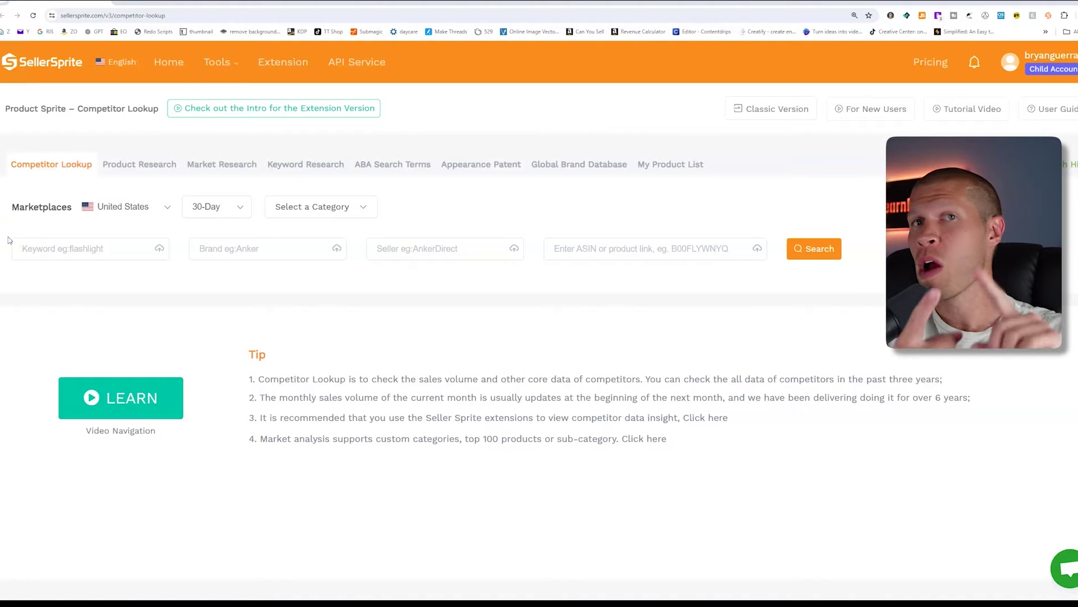
# Step: Browse SellerSprite's list of research tools and open Competitor Lookup
pyautogui.click(233, 66)
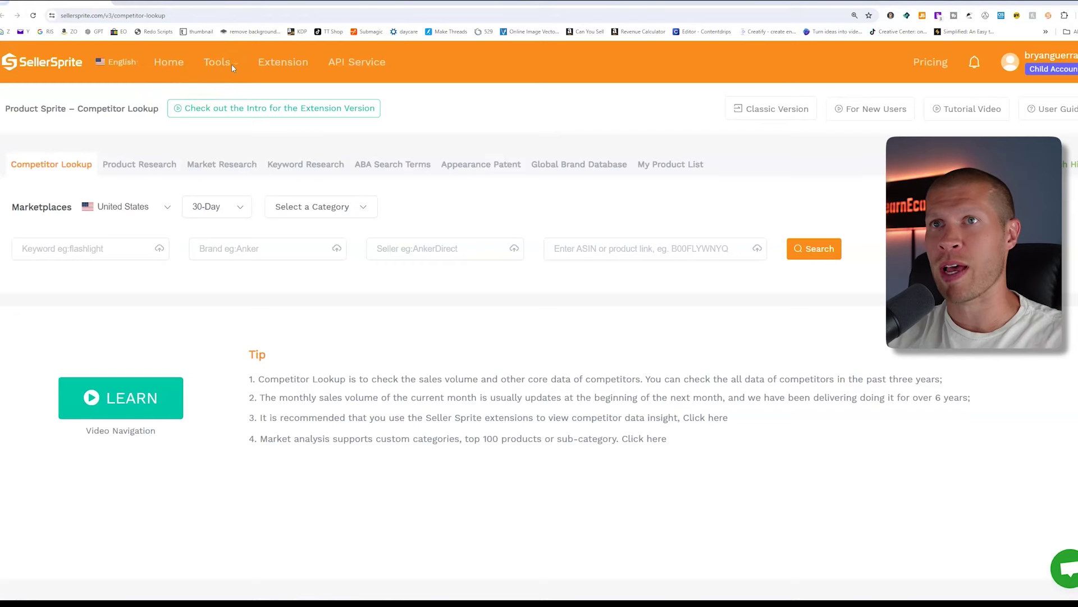
pyautogui.click(224, 64)
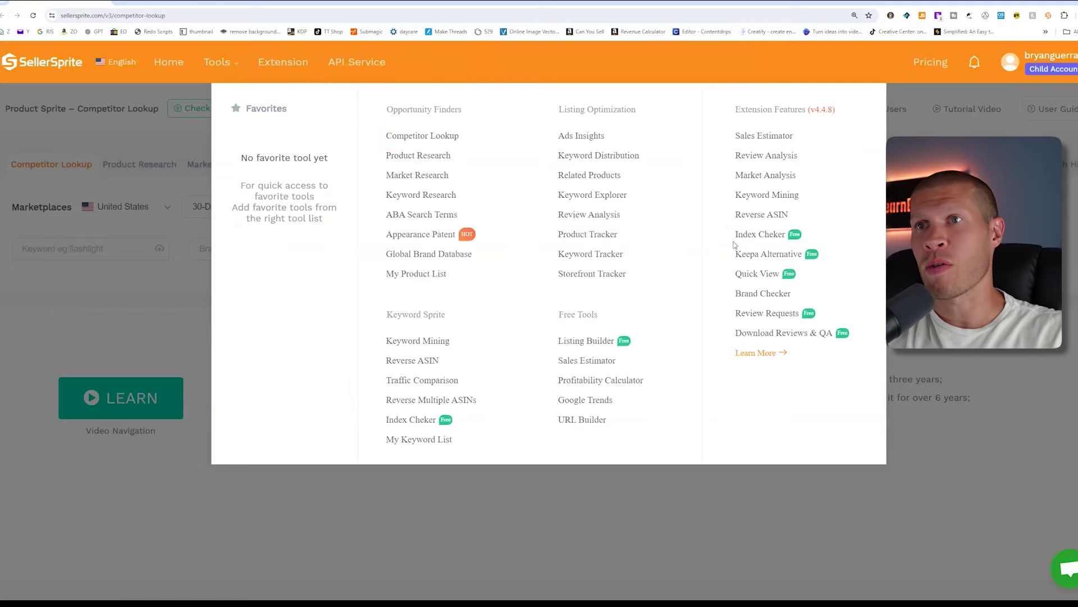
pyautogui.click(449, 139)
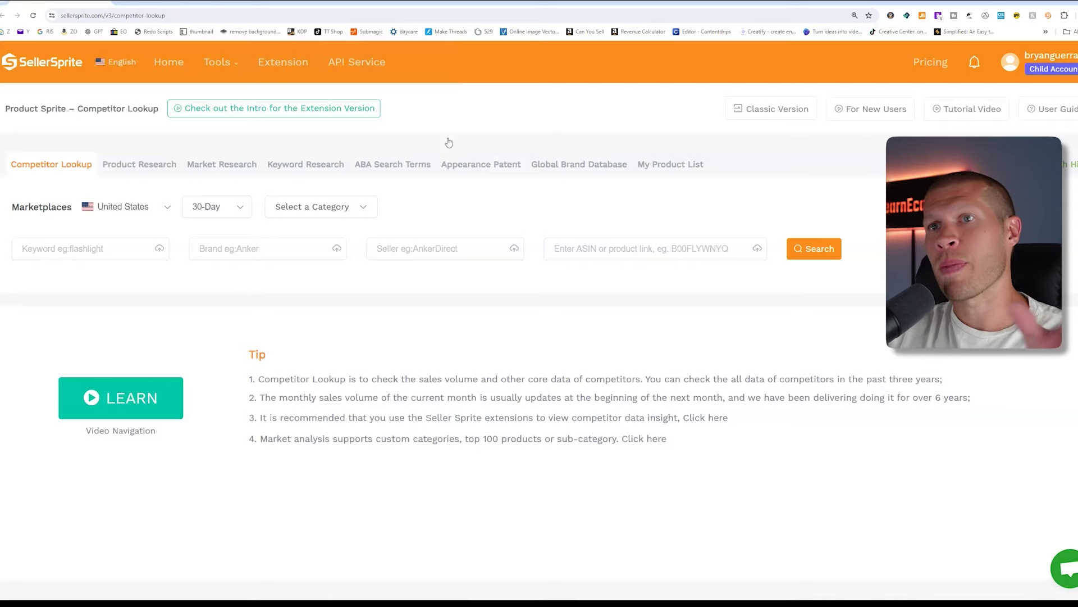
# Step: Switch to Amazon and search all departments for "kobalt"
pyautogui.click(253, 2)
pyautogui.click(316, 96)
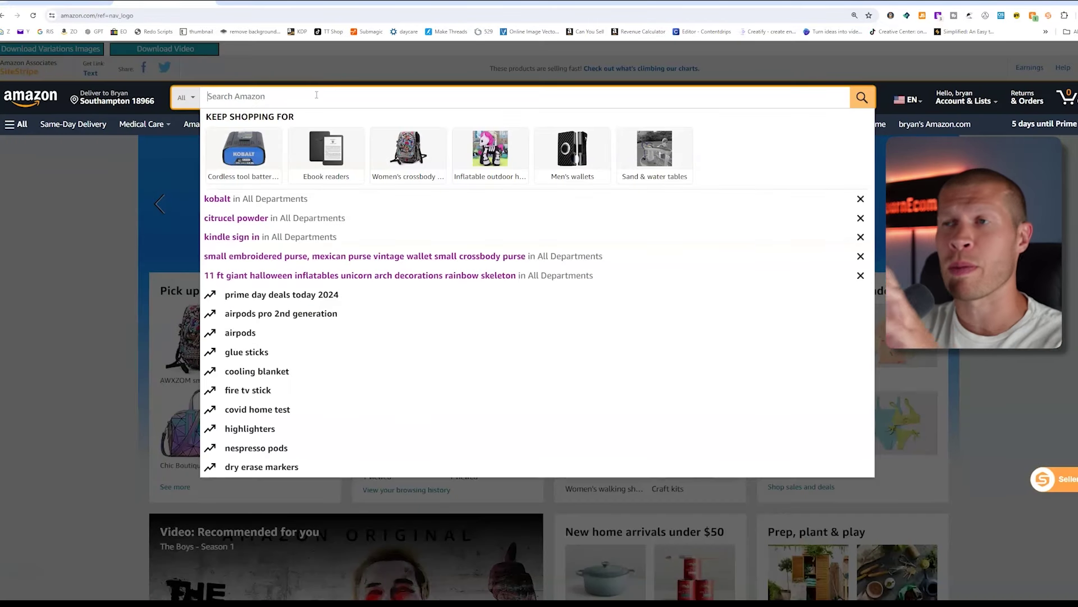
pyautogui.click(421, 46)
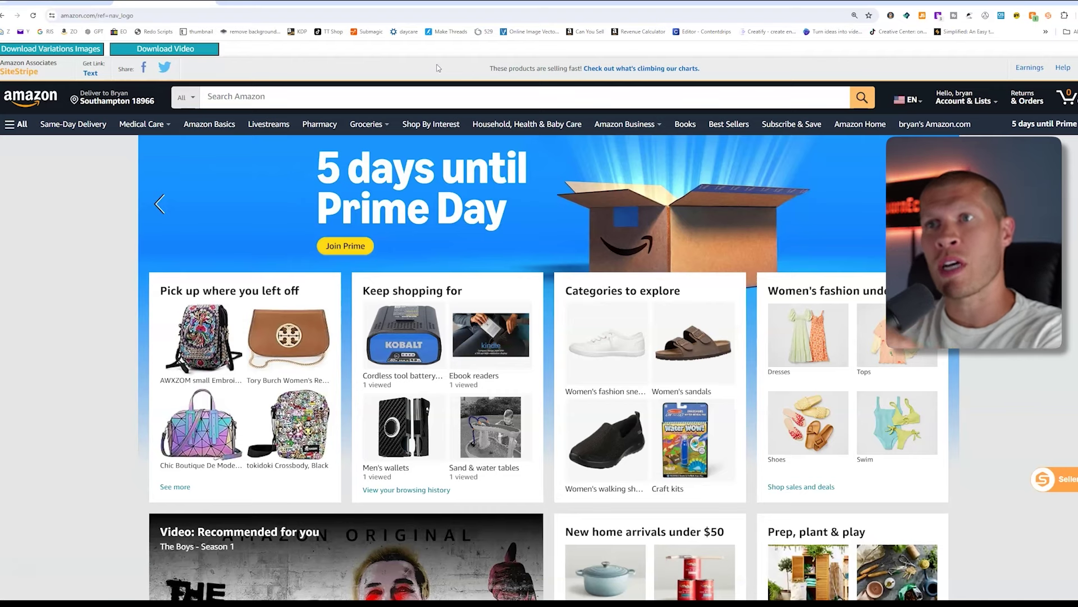
pyautogui.click(436, 100)
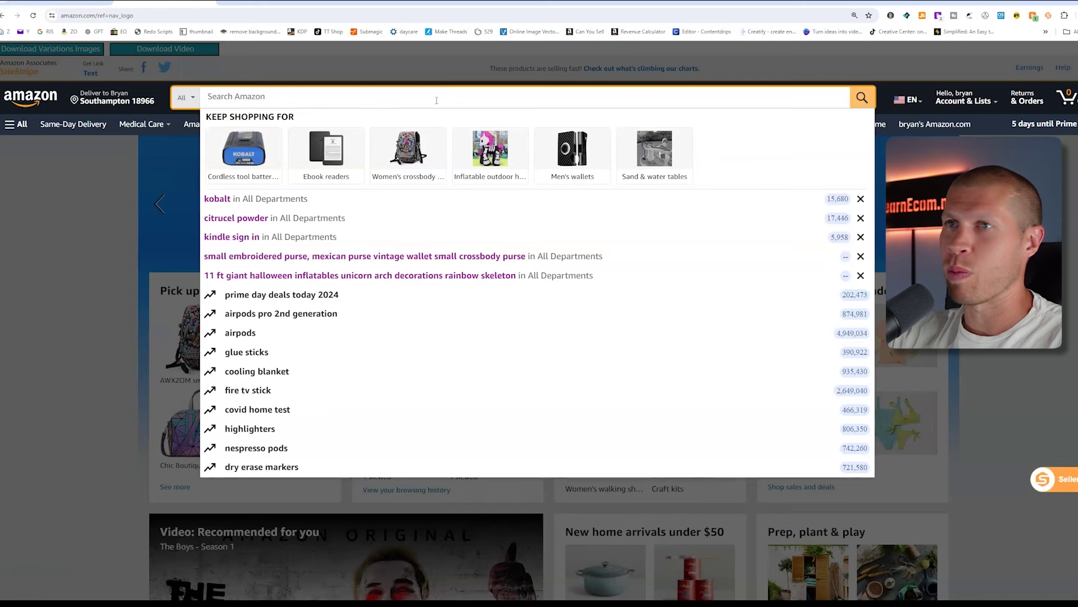
pyautogui.click(430, 66)
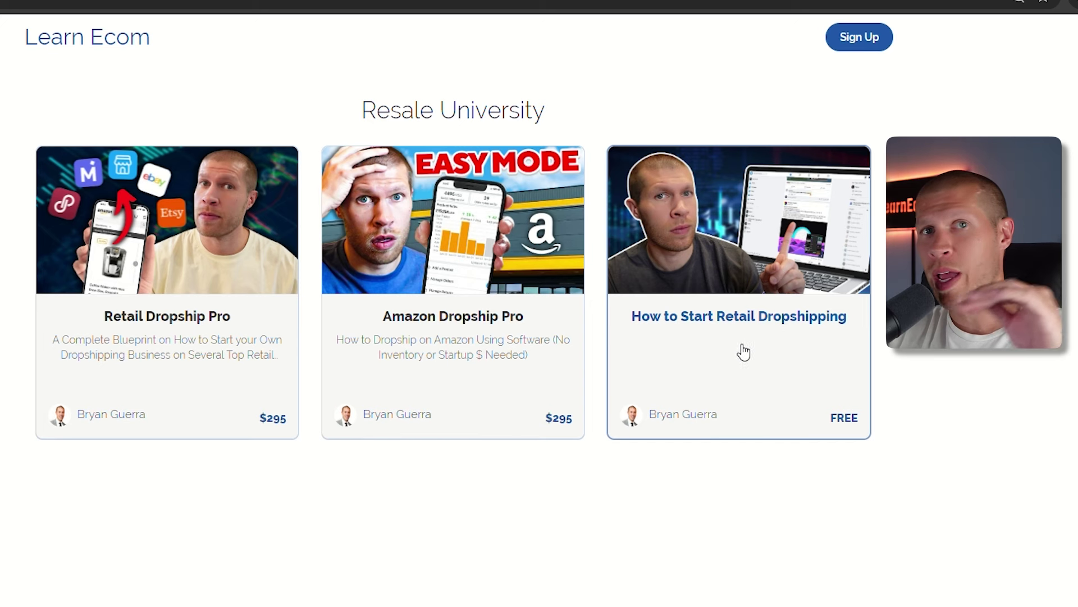
pyautogui.click(467, 96)
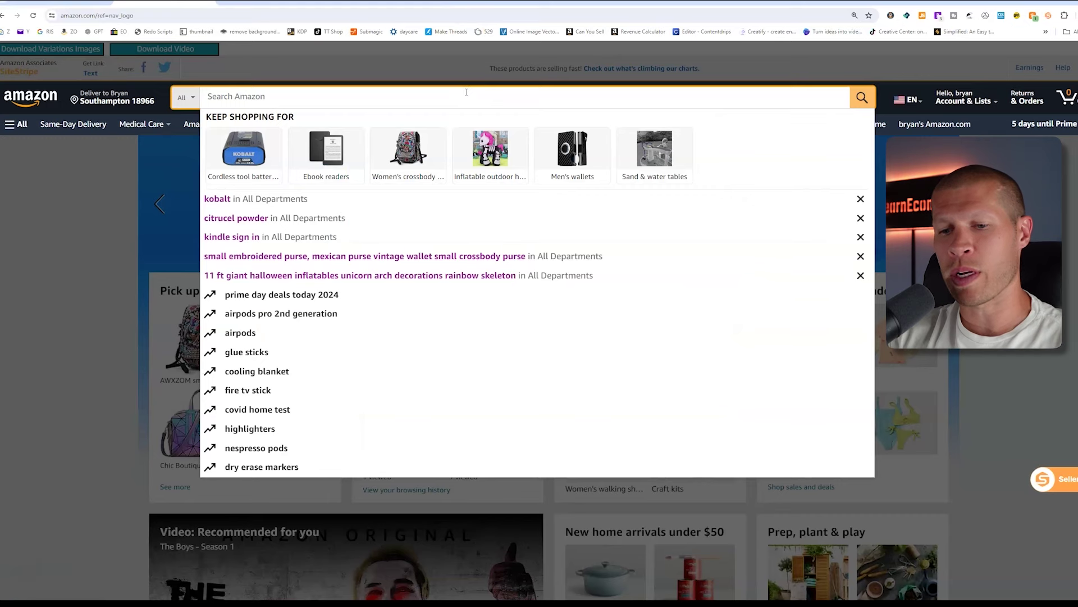
pyautogui.write('kobalt')
pyautogui.press('Return')
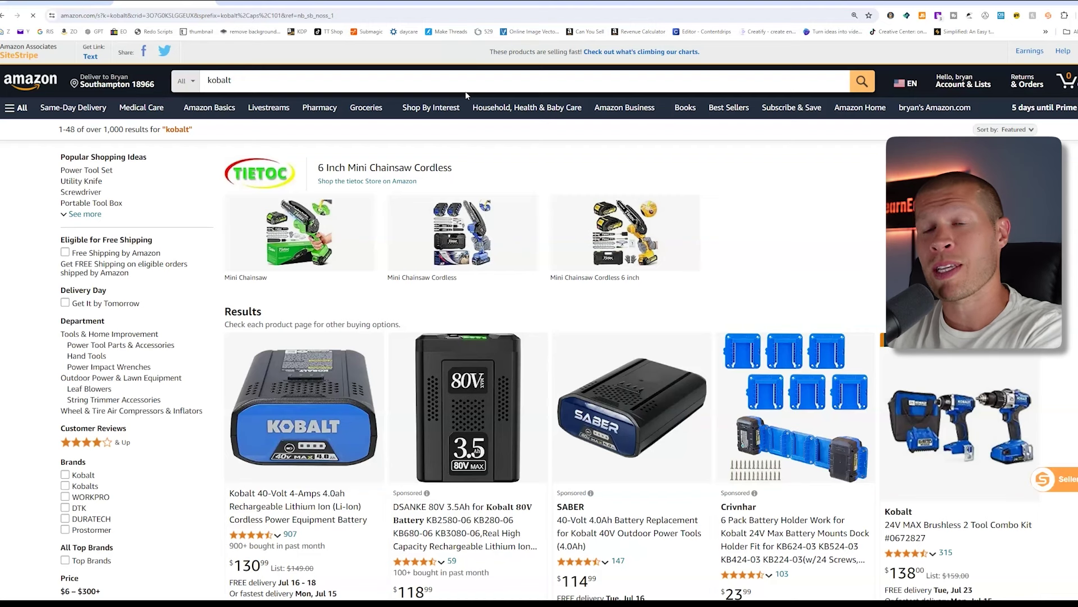
# Step: Look through the search results and open the Kobalt 40-Volt 4-Amps 4.0ah battery listing
pyautogui.scroll(-4, 736, 314)
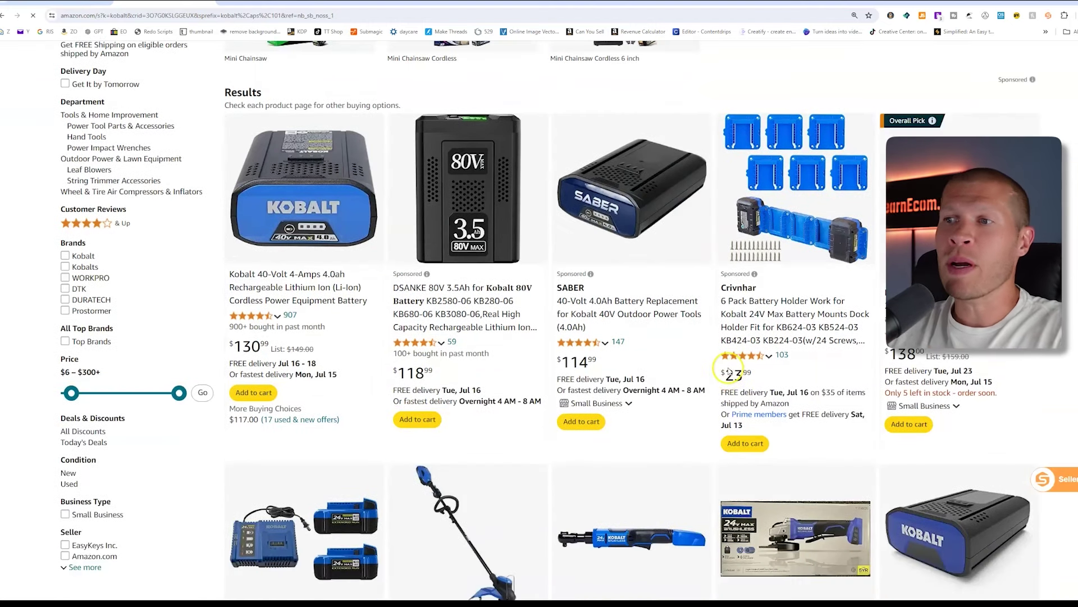
pyautogui.scroll(-2, 728, 371)
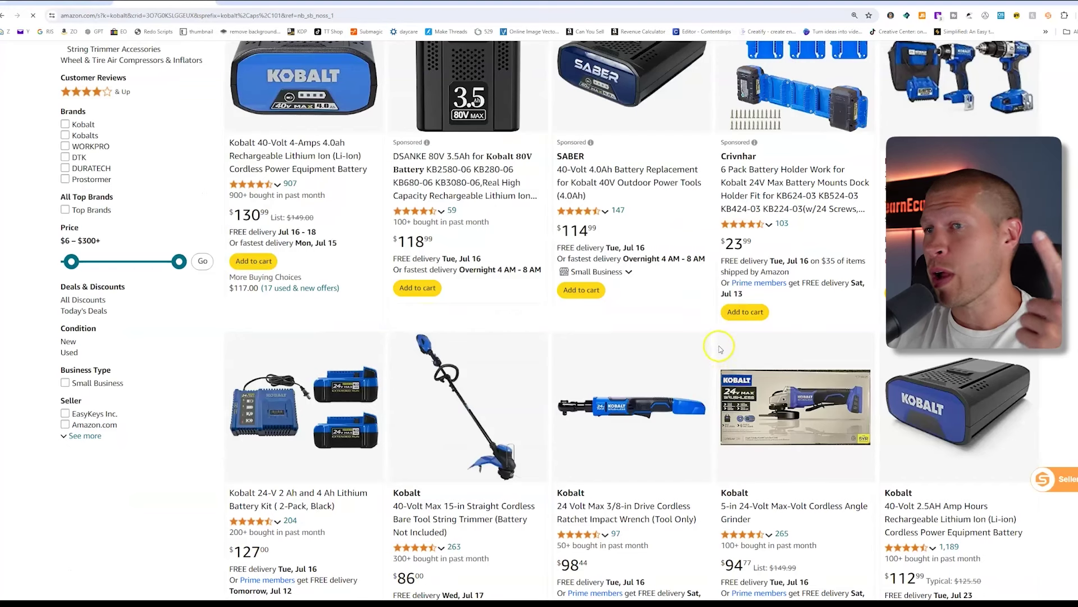
pyautogui.scroll(5, 721, 349)
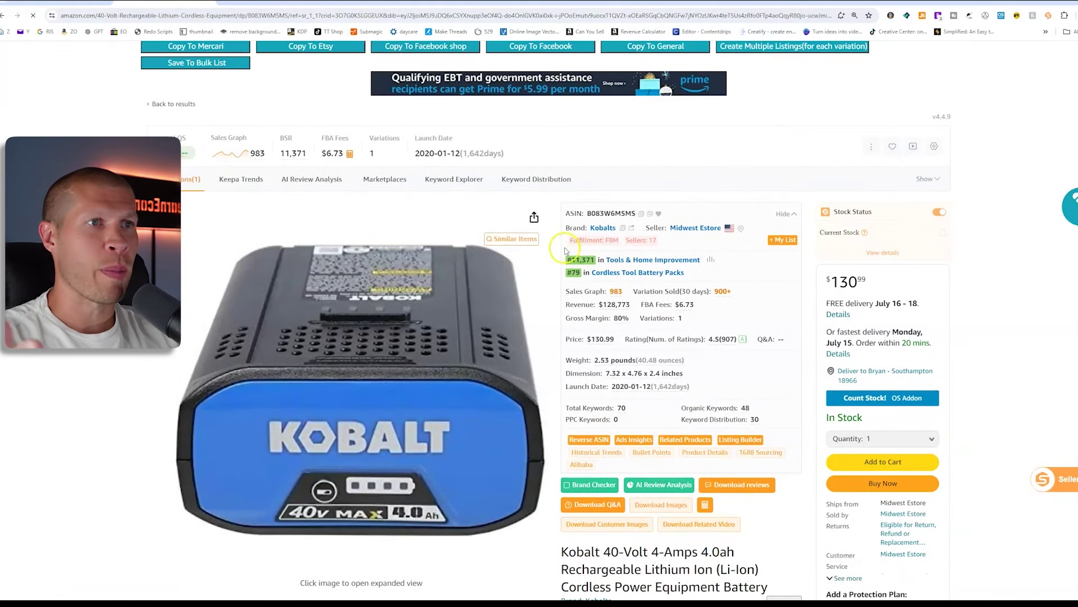
# Step: Examine the battery's sales data and each seller's stock, dismissing the Newegg cashback offer
pyautogui.click(691, 316)
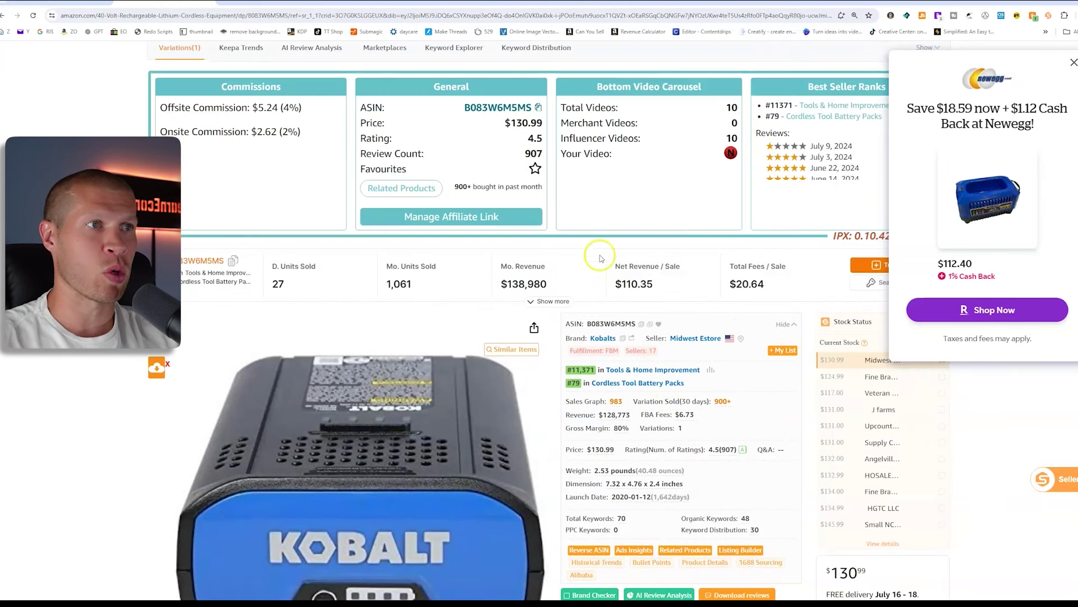
pyautogui.scroll(-2, 669, 417)
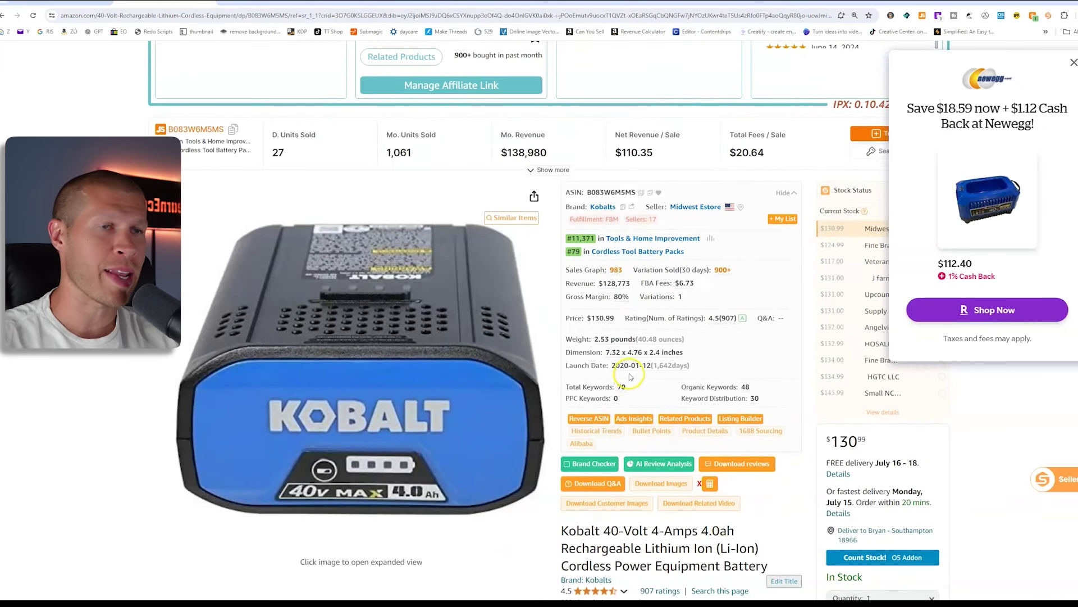
pyautogui.click(1074, 62)
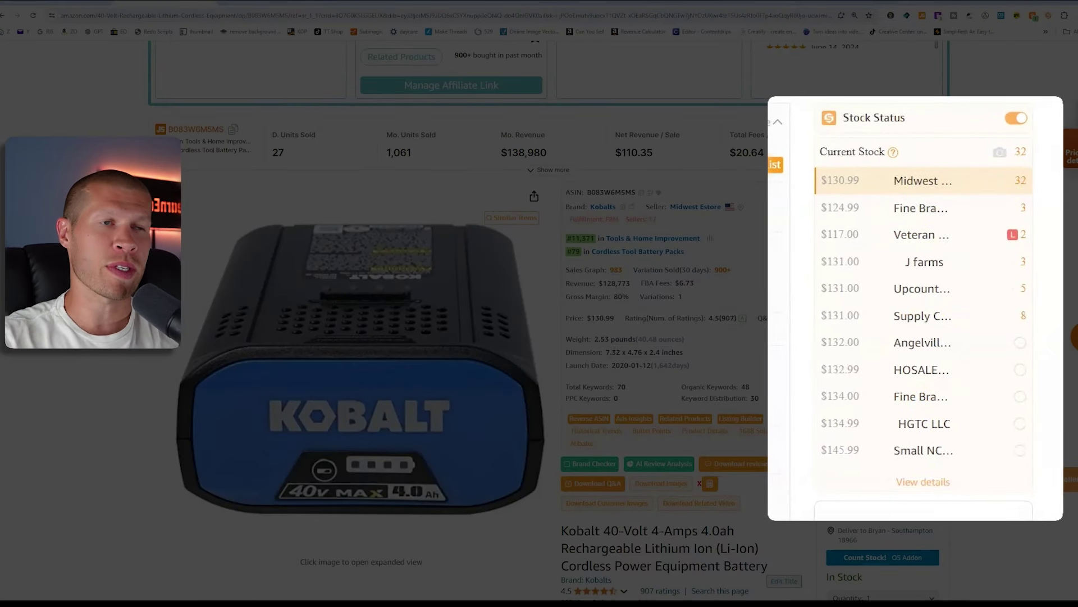
pyautogui.click(1000, 151)
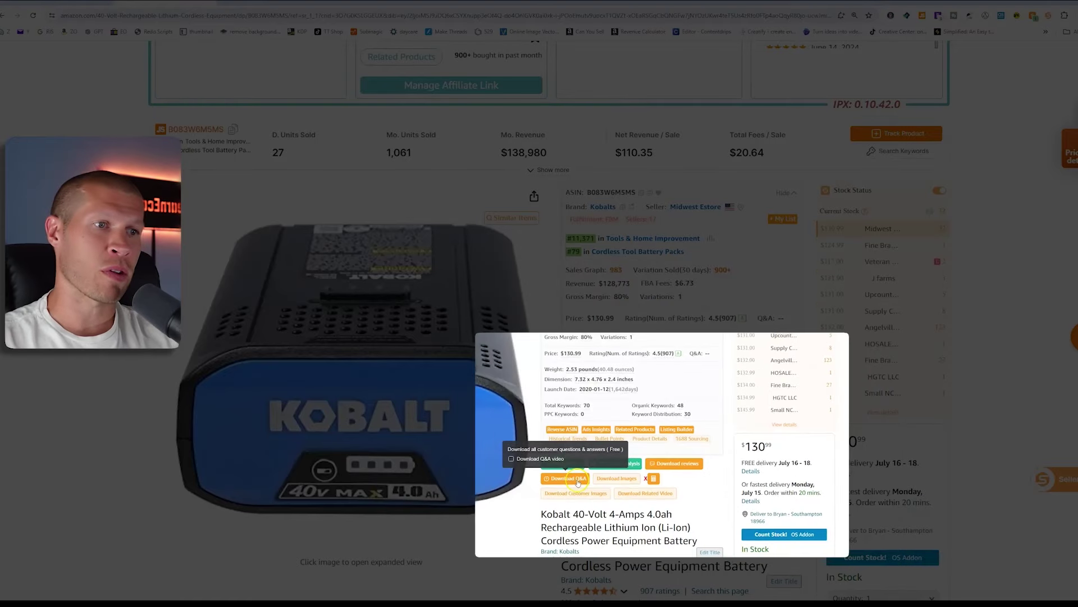
# Step: View the FBA Profit Calculator for the battery listing and close it
pyautogui.click(654, 478)
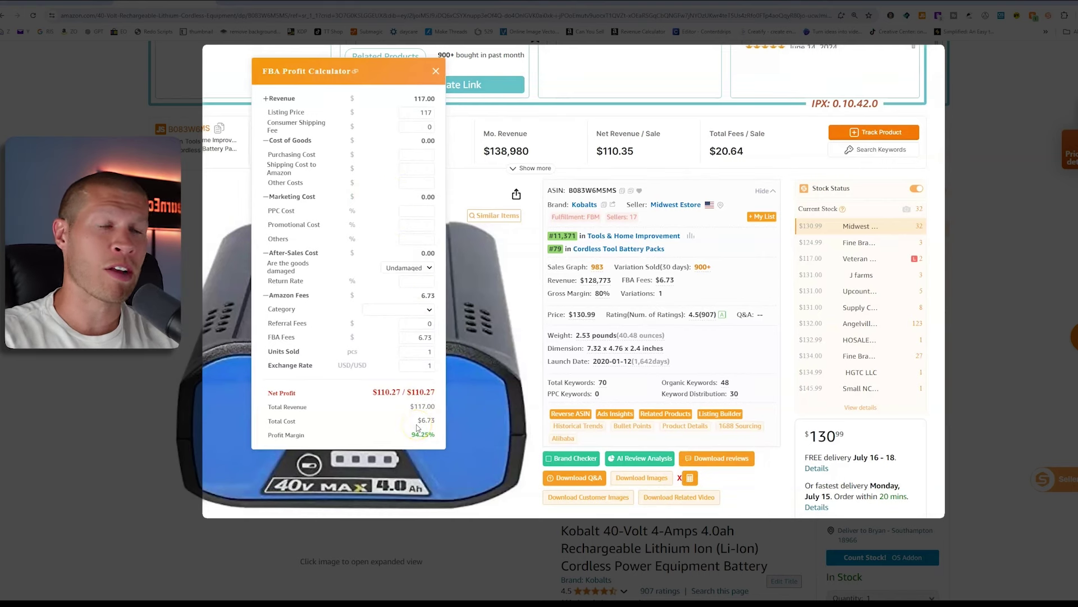
pyautogui.click(436, 71)
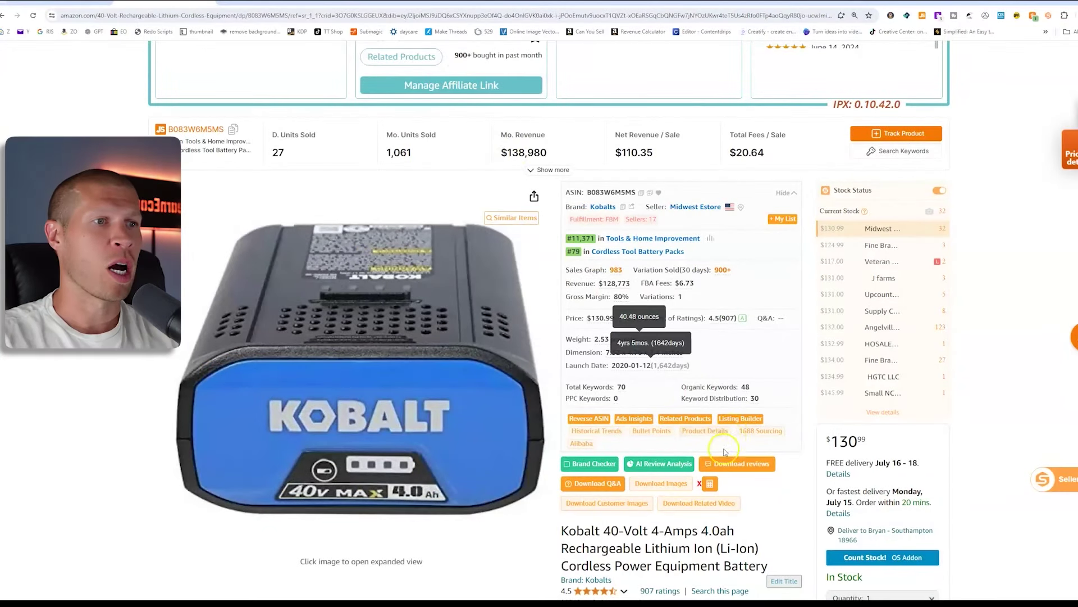
# Step: Examine the battery's historical trends for monthly sales, daily units sold, BSR and price
pyautogui.click(599, 435)
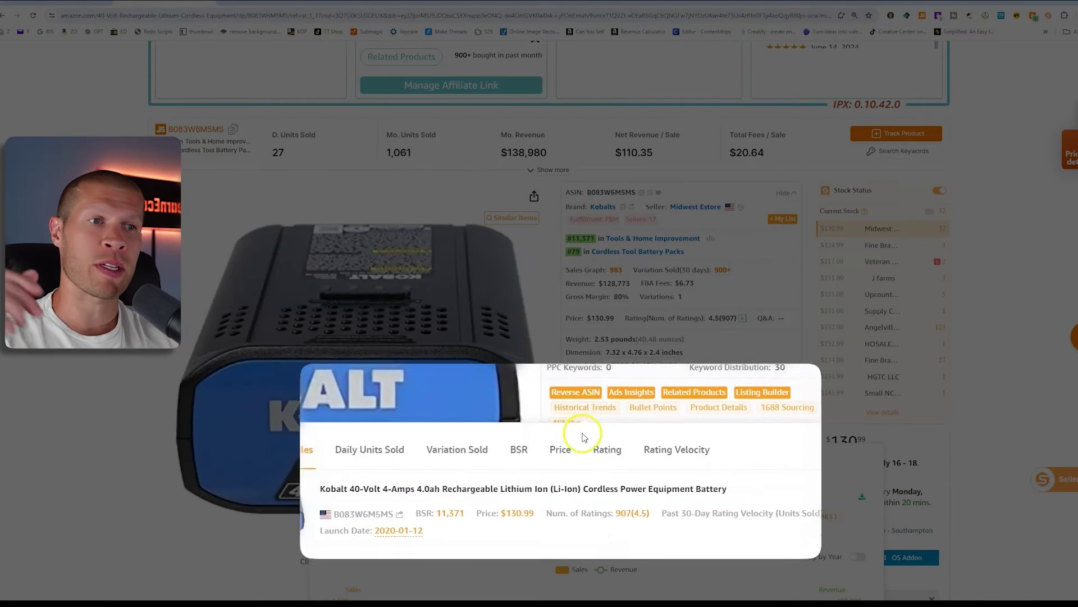
pyautogui.scroll(-5, 585, 437)
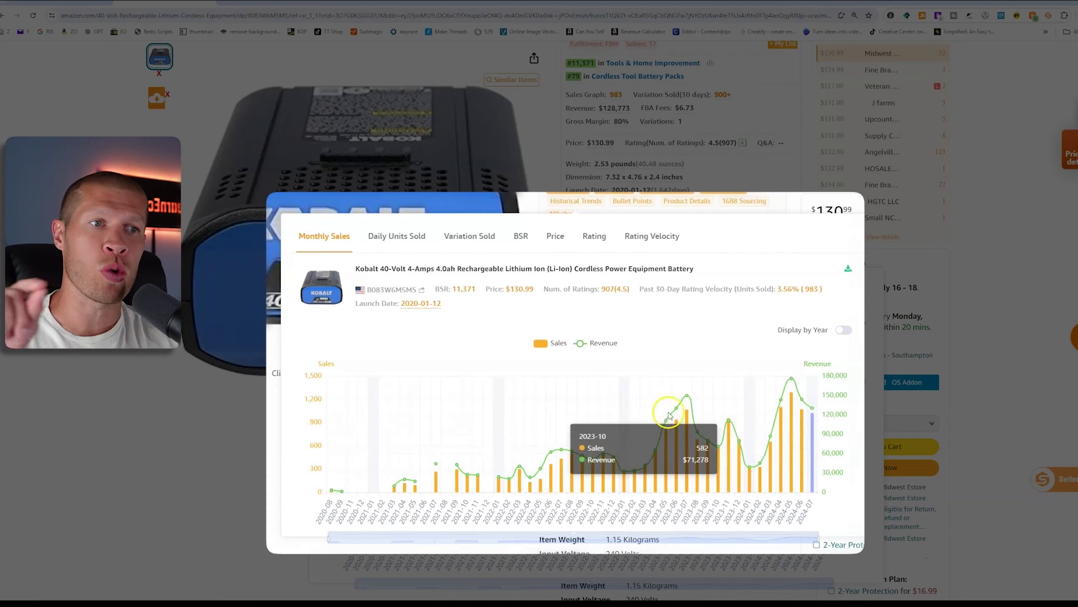
pyautogui.click(410, 417)
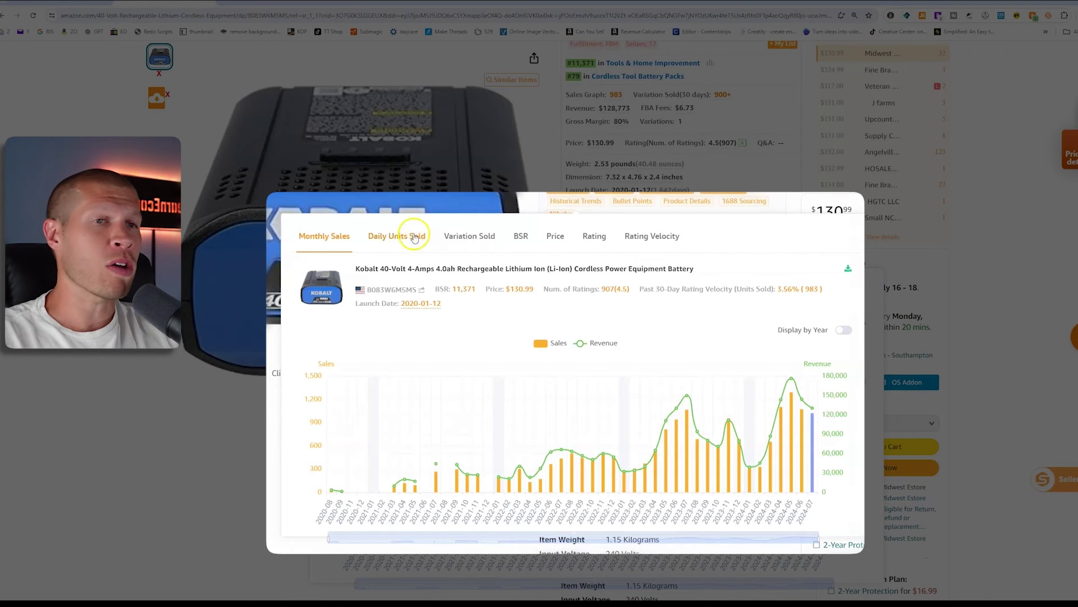
pyautogui.click(381, 239)
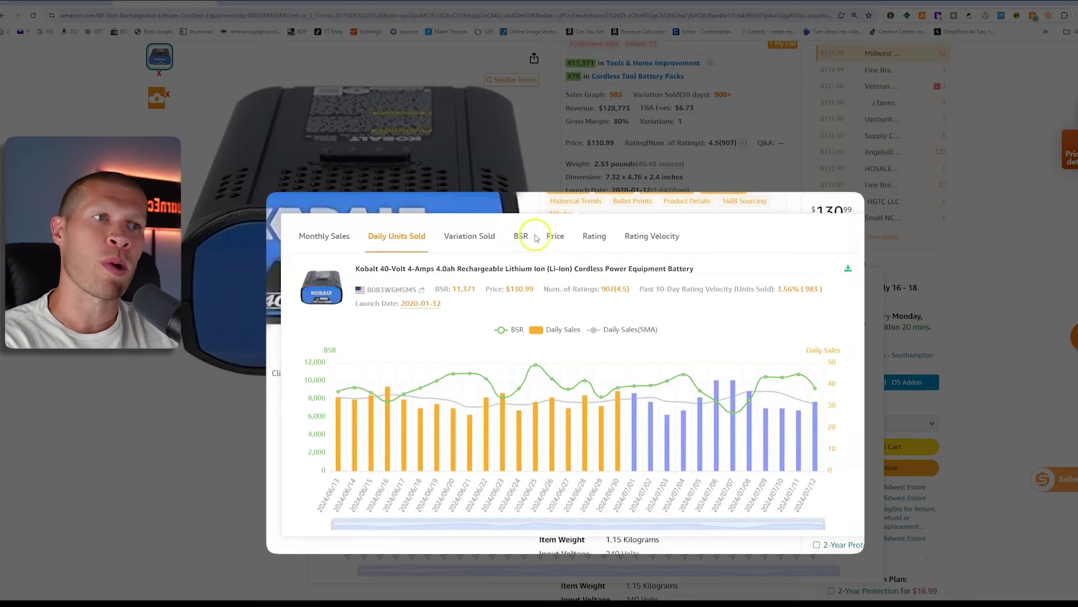
pyautogui.click(557, 248)
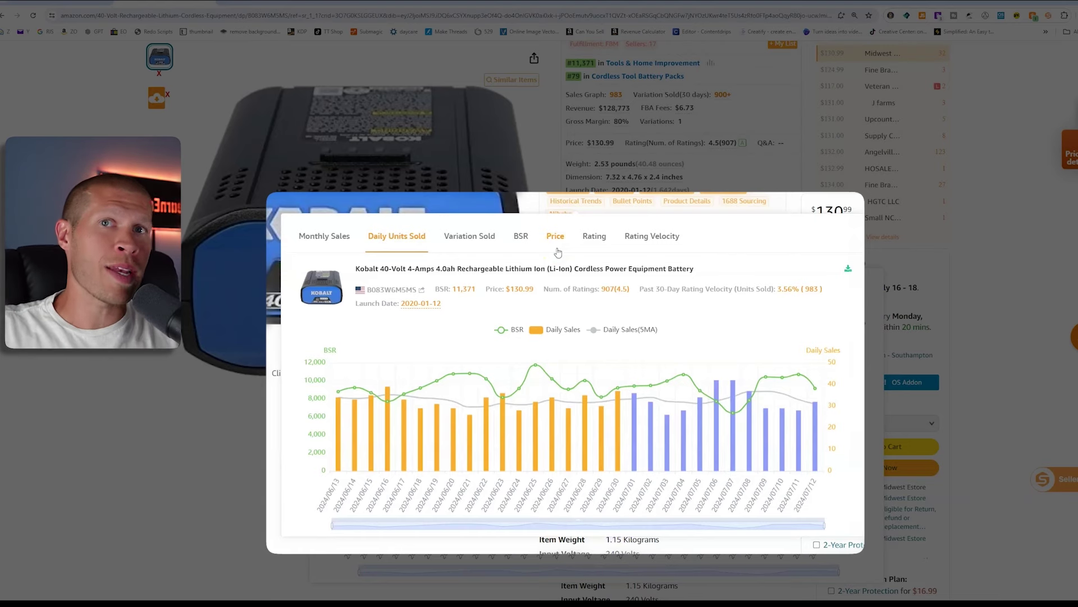
pyautogui.click(522, 239)
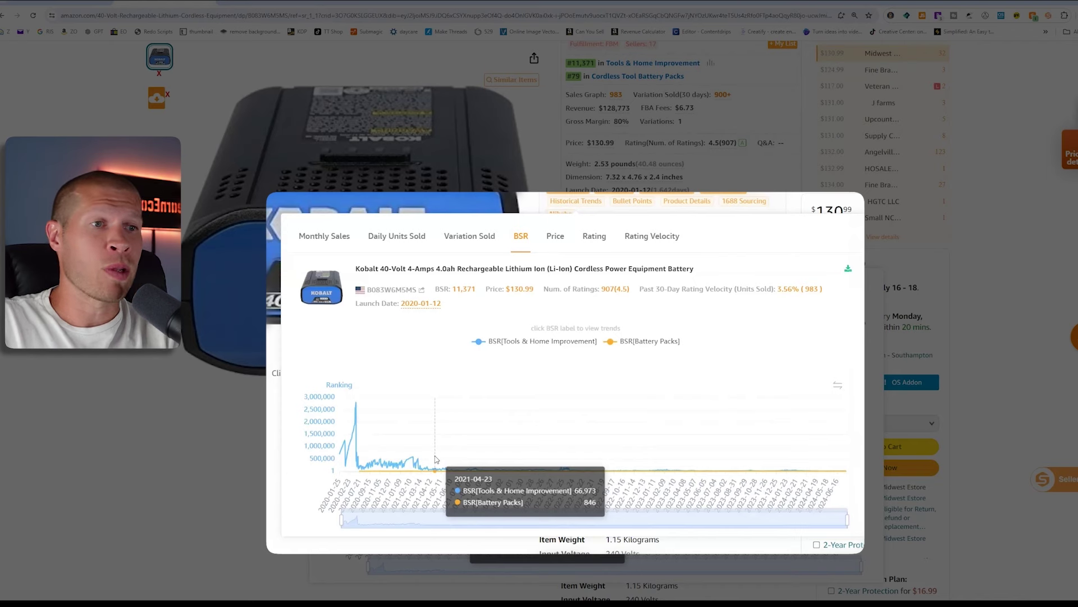
pyautogui.click(555, 236)
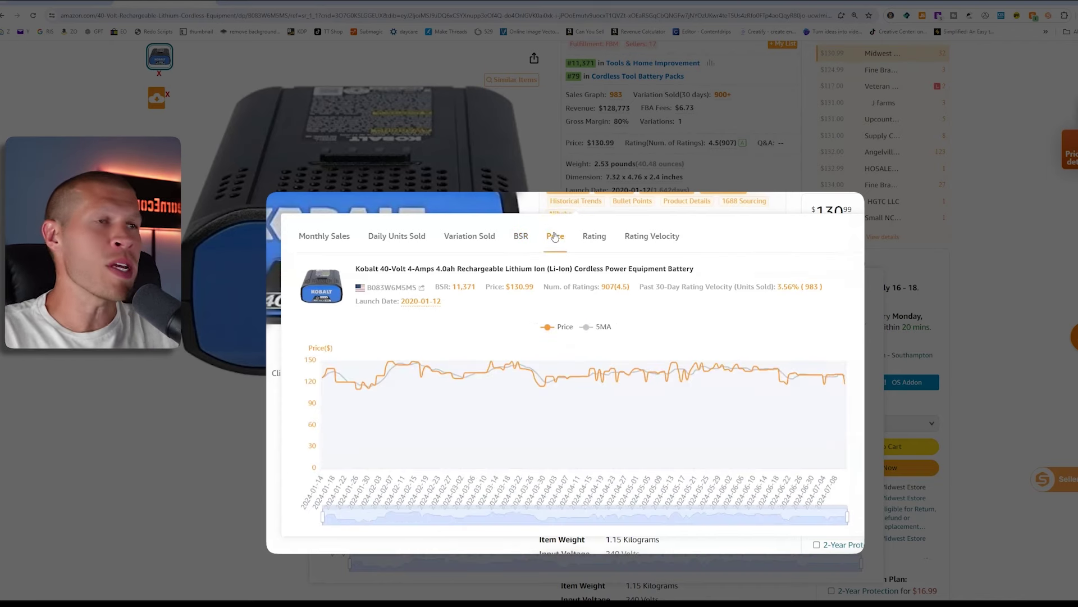
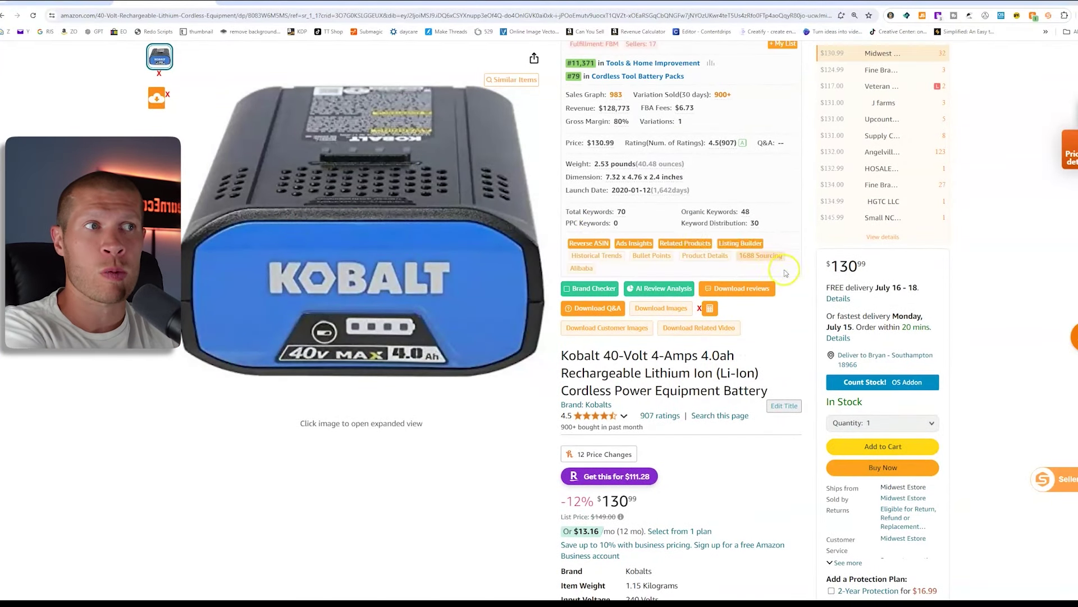
# Step: Review the seller stock list and the extension's options for downloading the listing's images and customer reviews
pyautogui.scroll(3, 730, 252)
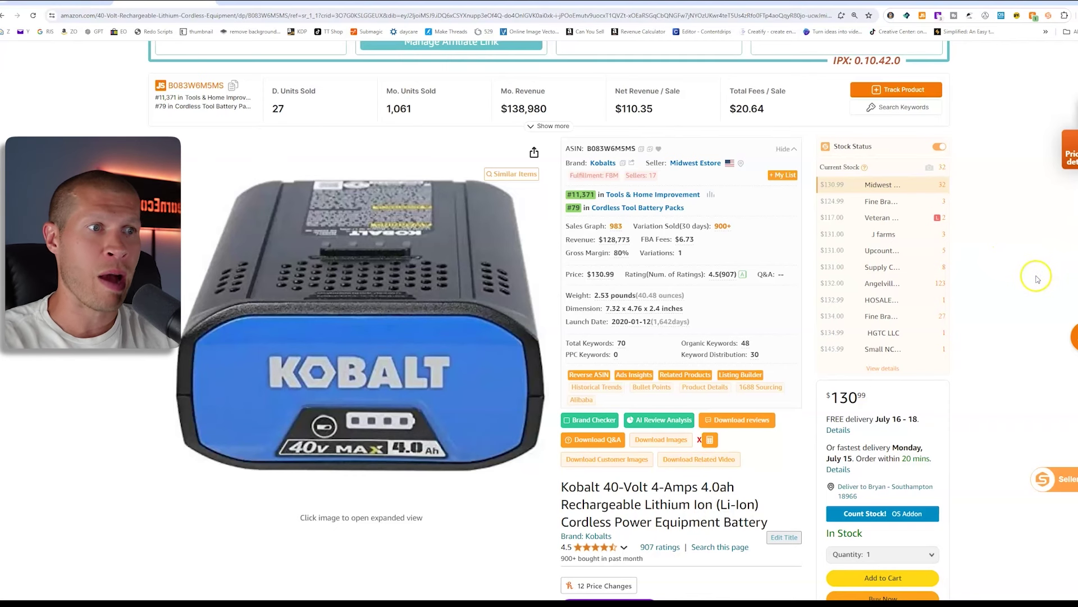
pyautogui.scroll(-2, 1035, 277)
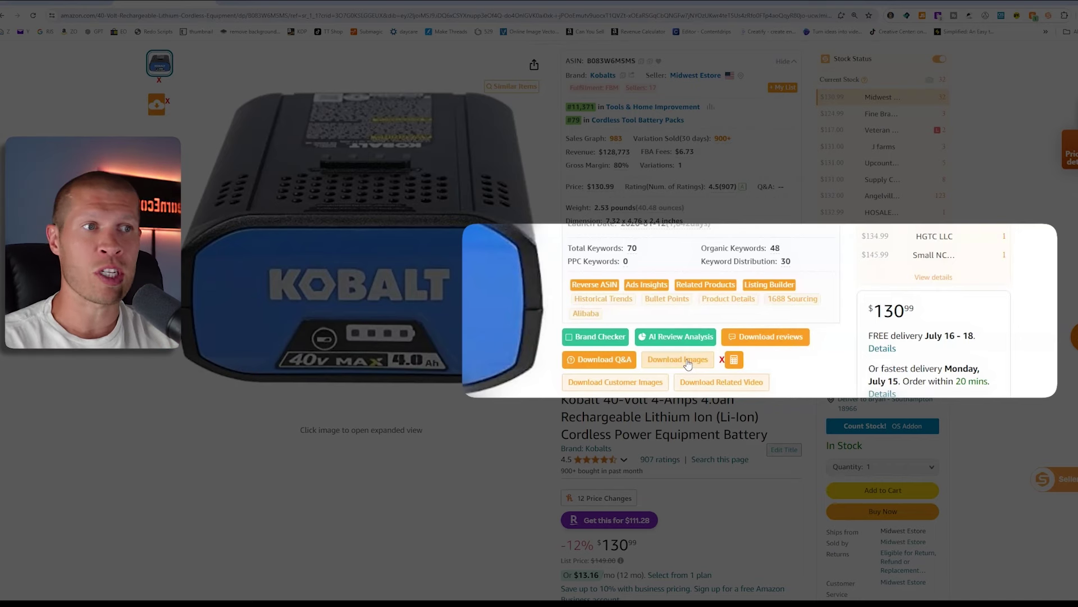
pyautogui.click(678, 360)
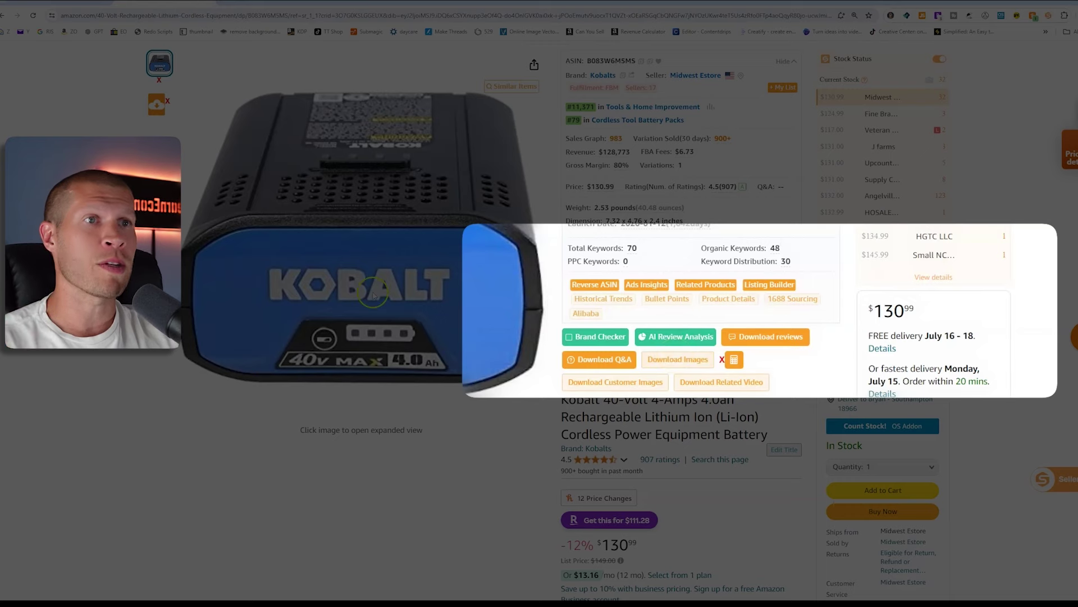
pyautogui.click(381, 247)
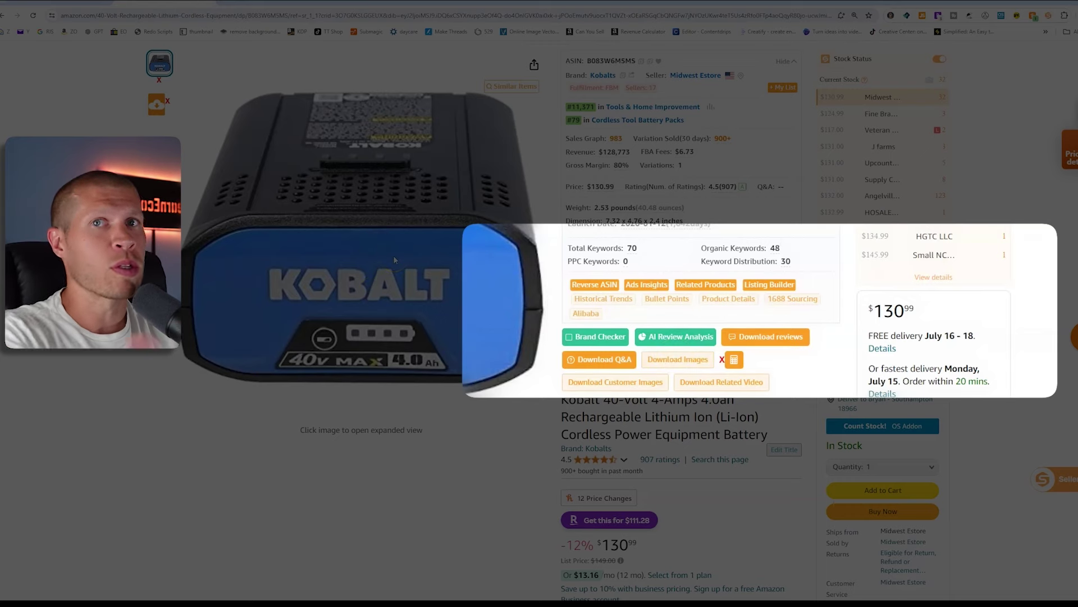
pyautogui.click(723, 340)
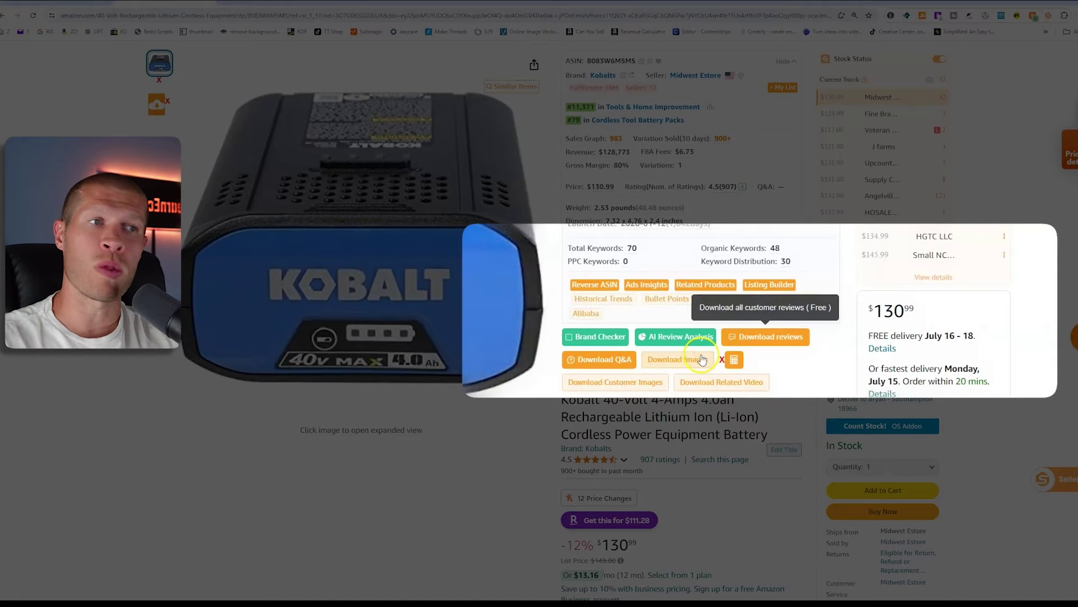
# Step: Look over the battery's product details and find the new and used offers from other sellers
pyautogui.scroll(-8, 1011, 421)
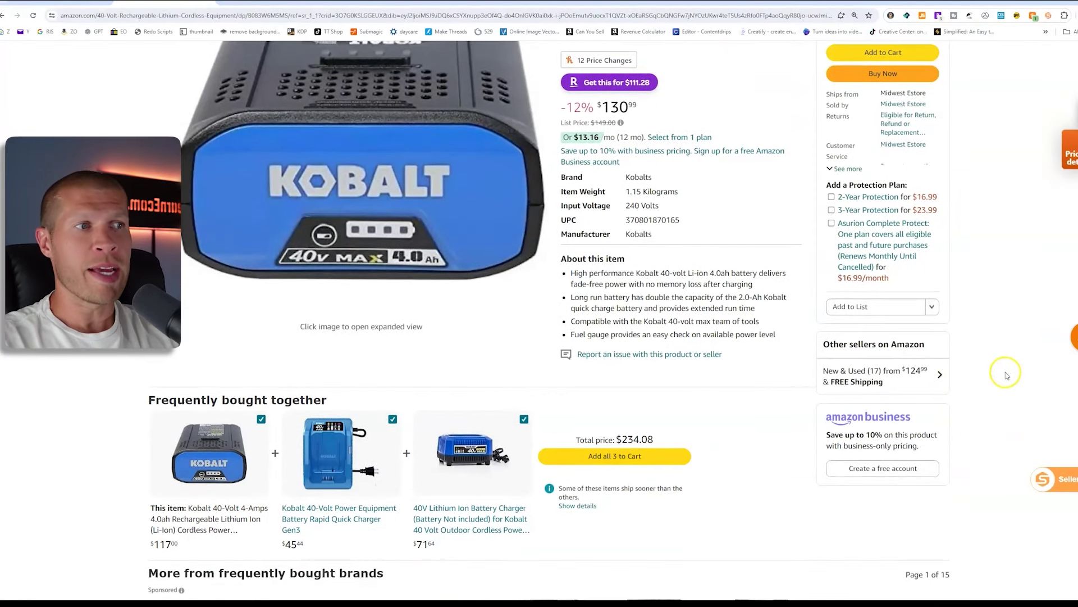
pyautogui.scroll(5, 730, 315)
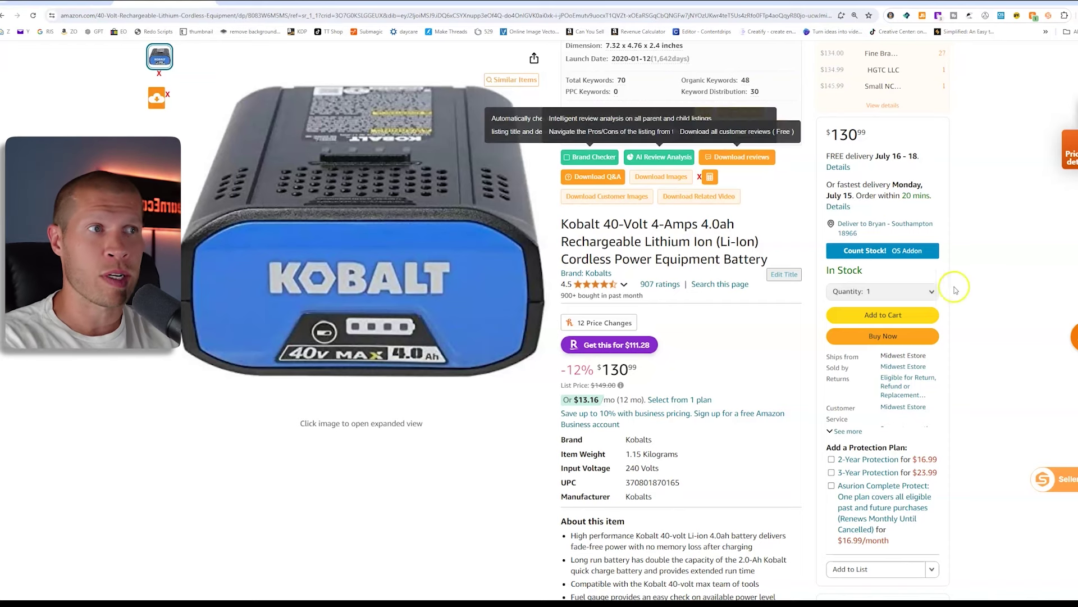
pyautogui.click(1034, 254)
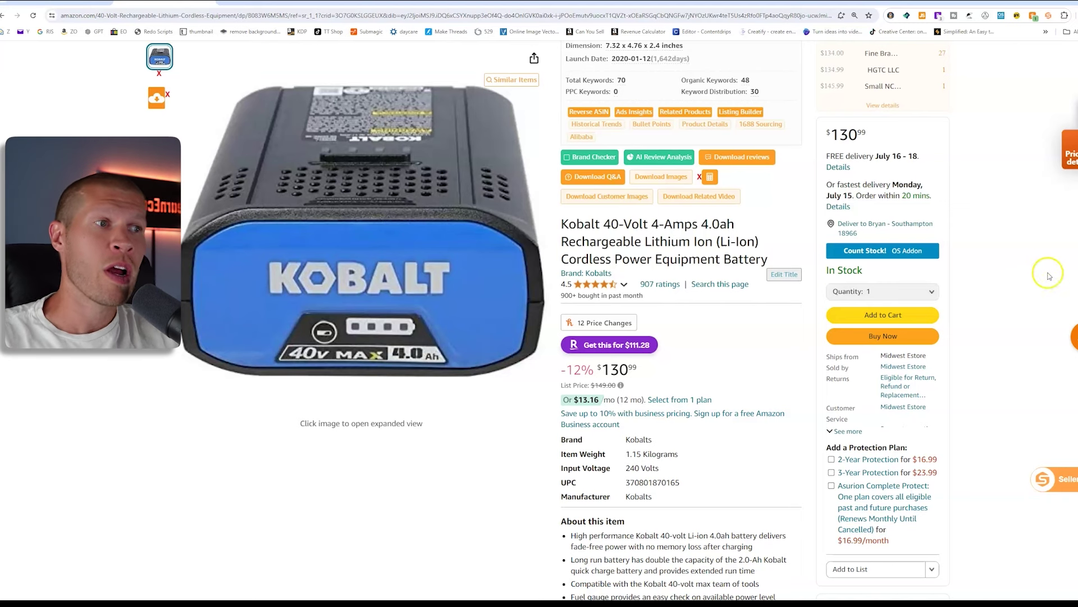
pyautogui.scroll(-5, 1036, 275)
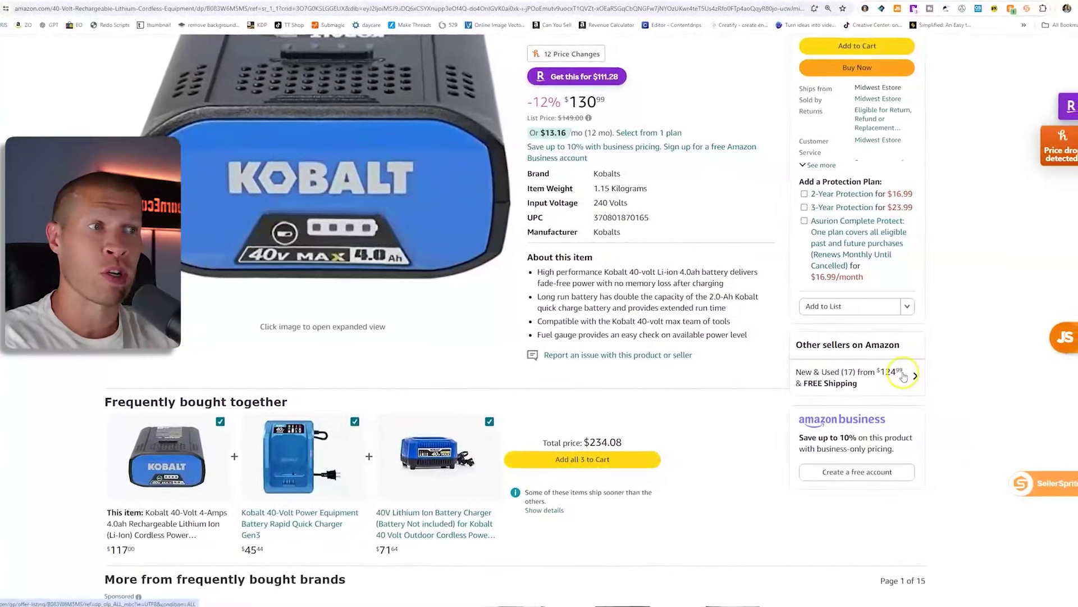
# Step: Open the battery's new and used offers and compare the sellers' prices, ratings and shipping sources
pyautogui.click(903, 375)
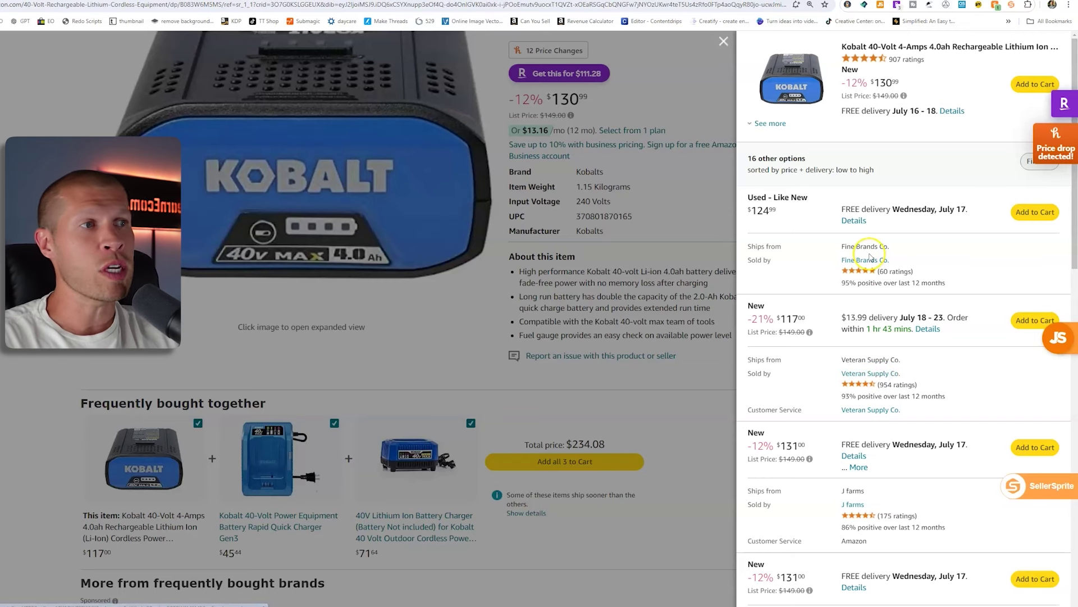
pyautogui.scroll(-2, 915, 275)
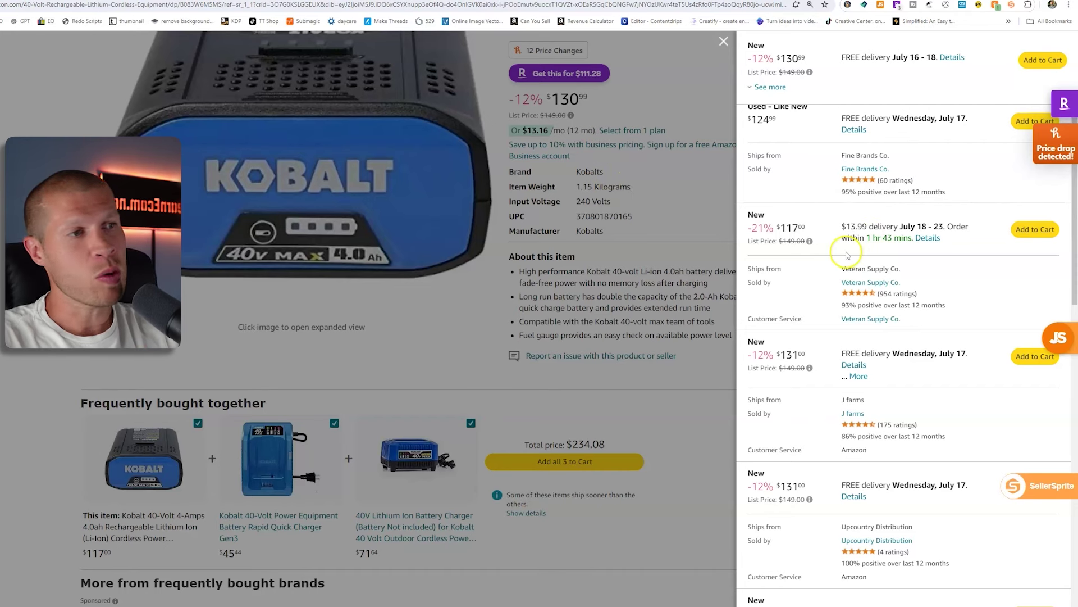
pyautogui.scroll(2, 883, 259)
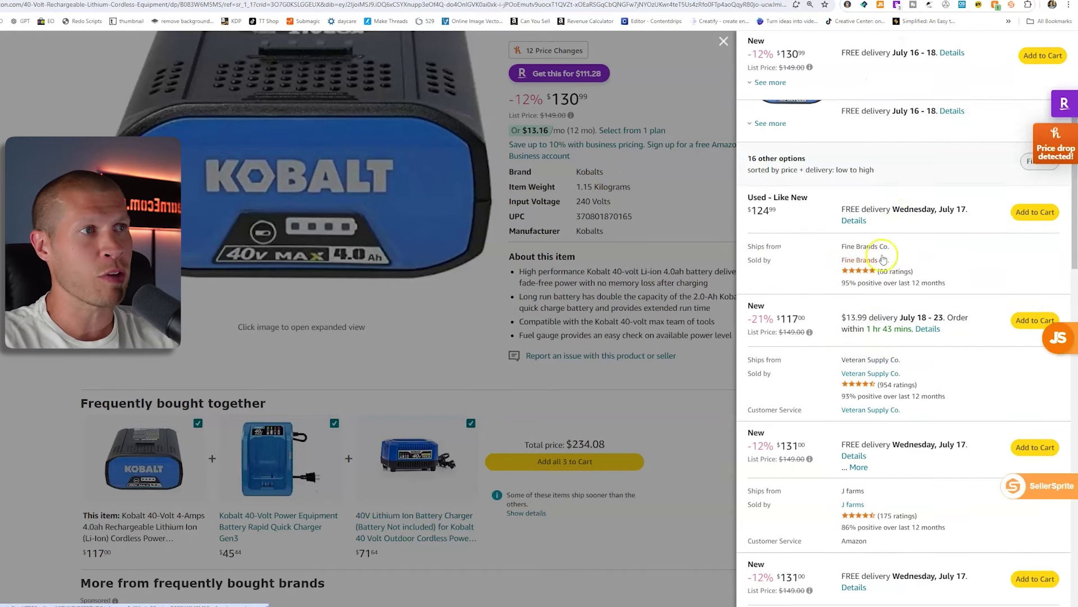
pyautogui.scroll(2, 885, 255)
pyautogui.scroll(-3, 896, 207)
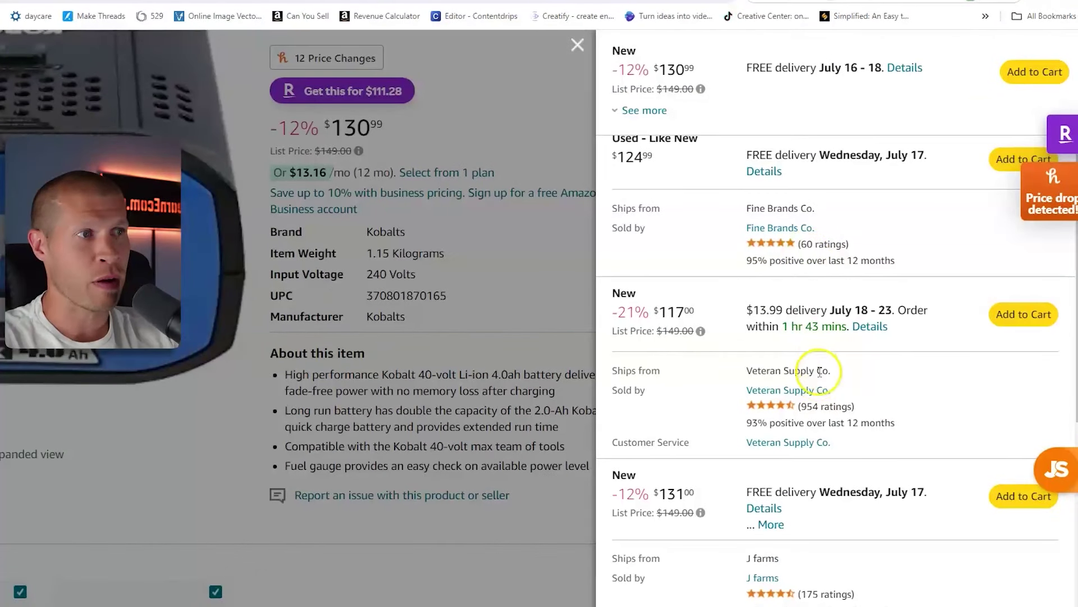
pyautogui.rightClick(809, 389)
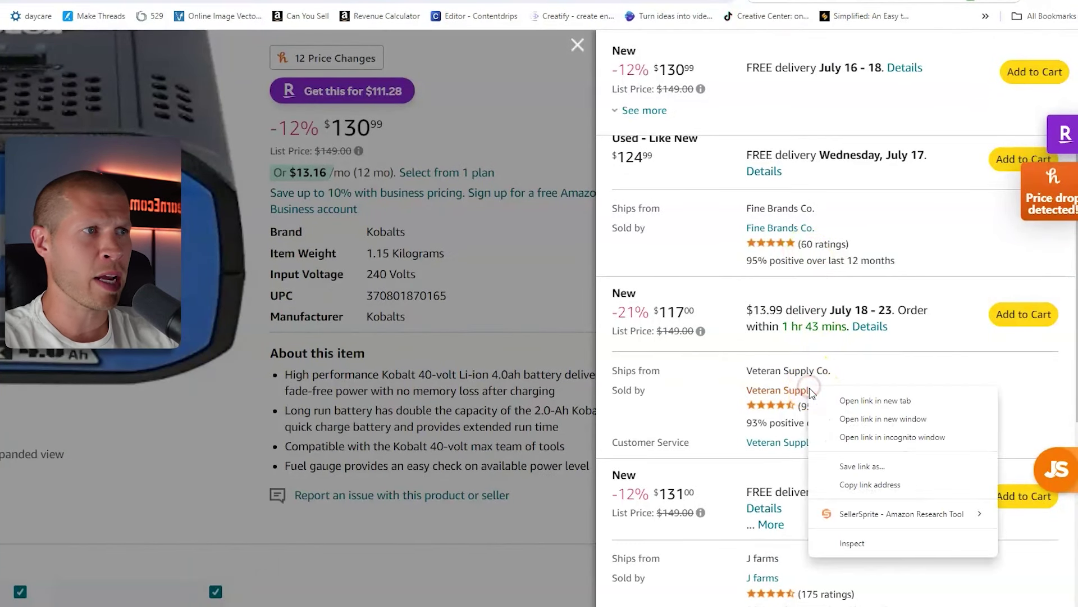
pyautogui.press('Escape')
pyautogui.scroll(-2, 862, 421)
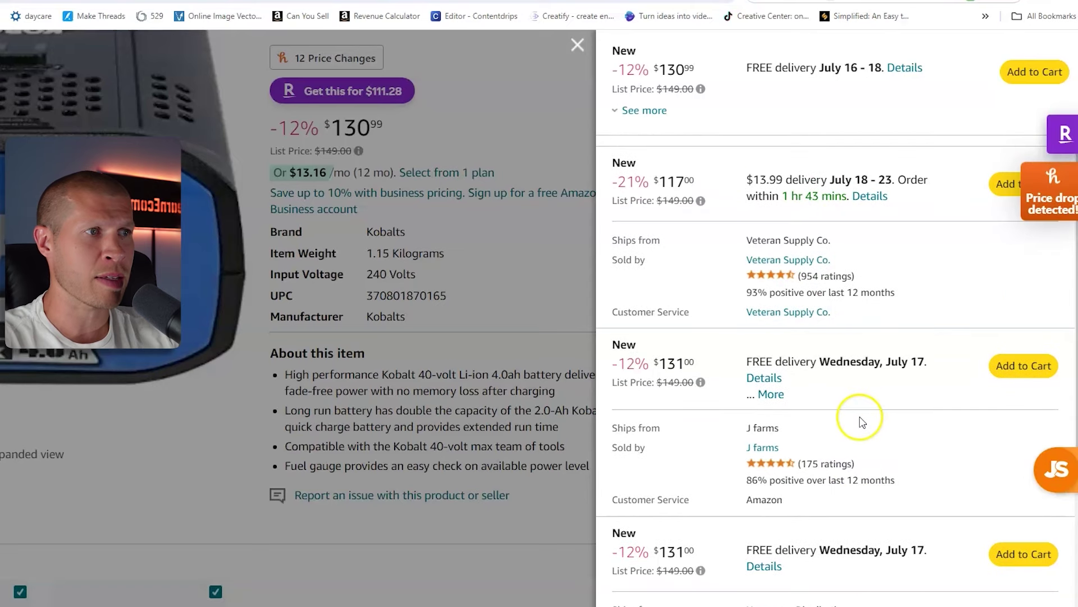
pyautogui.scroll(-8, 862, 421)
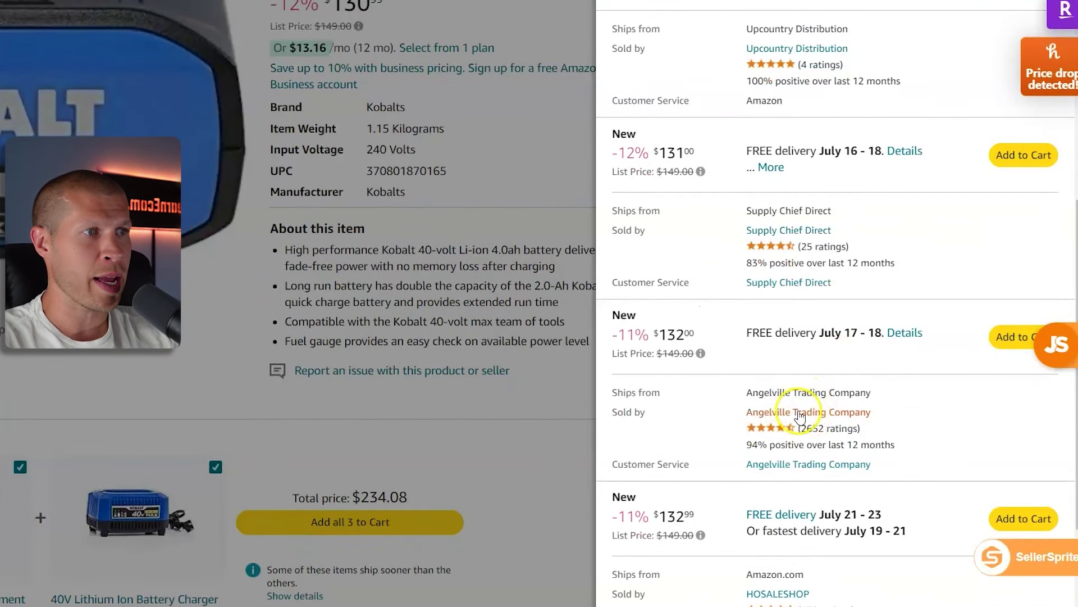
# Step: Open the Angelville Trading Company seller profile from the offers and copy the seller's name
pyautogui.click(800, 413)
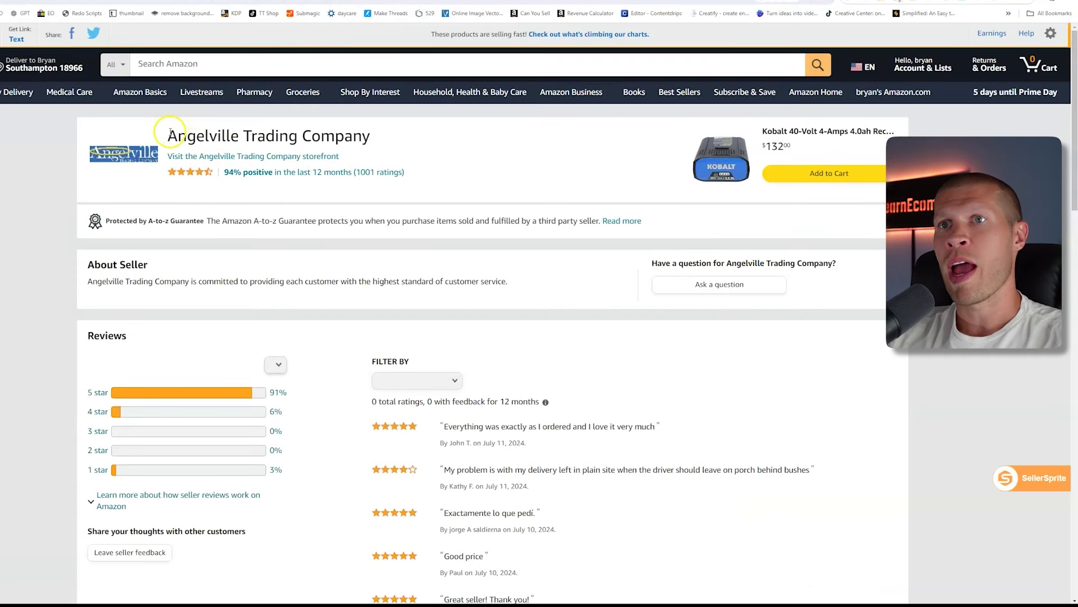
pyautogui.moveTo(169, 135); pyautogui.dragTo(369, 139)
pyautogui.hotkey('ctrl', 'c')
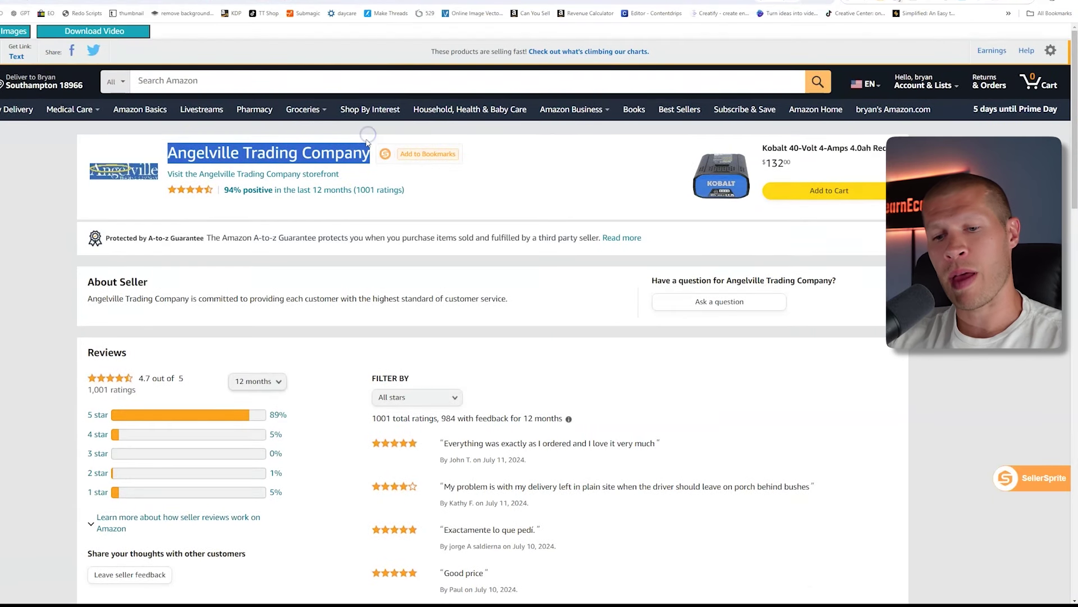
pyautogui.rightClick(288, 159)
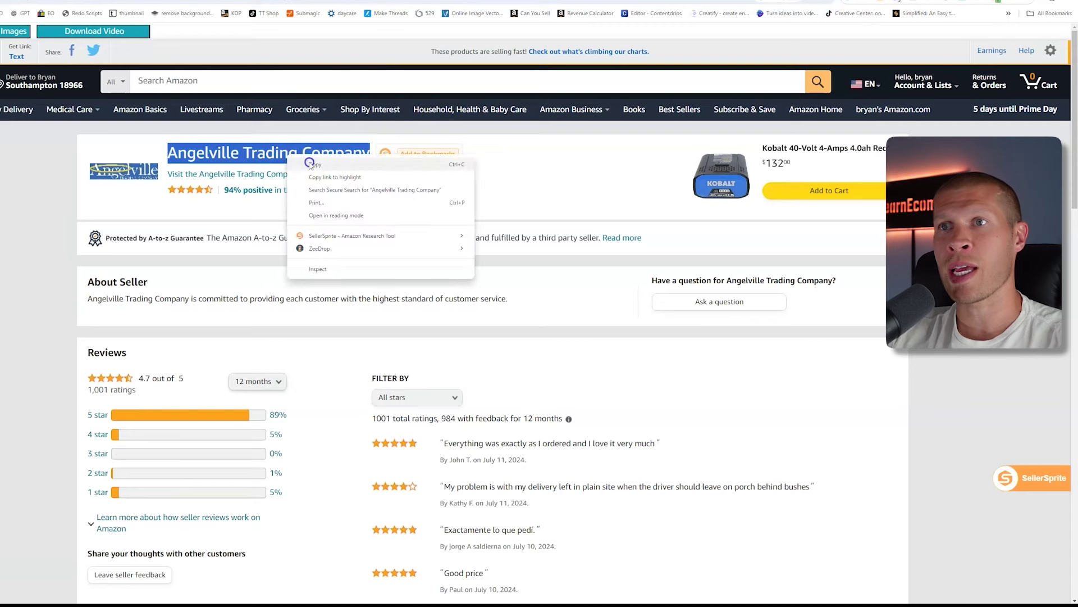
pyautogui.click(311, 164)
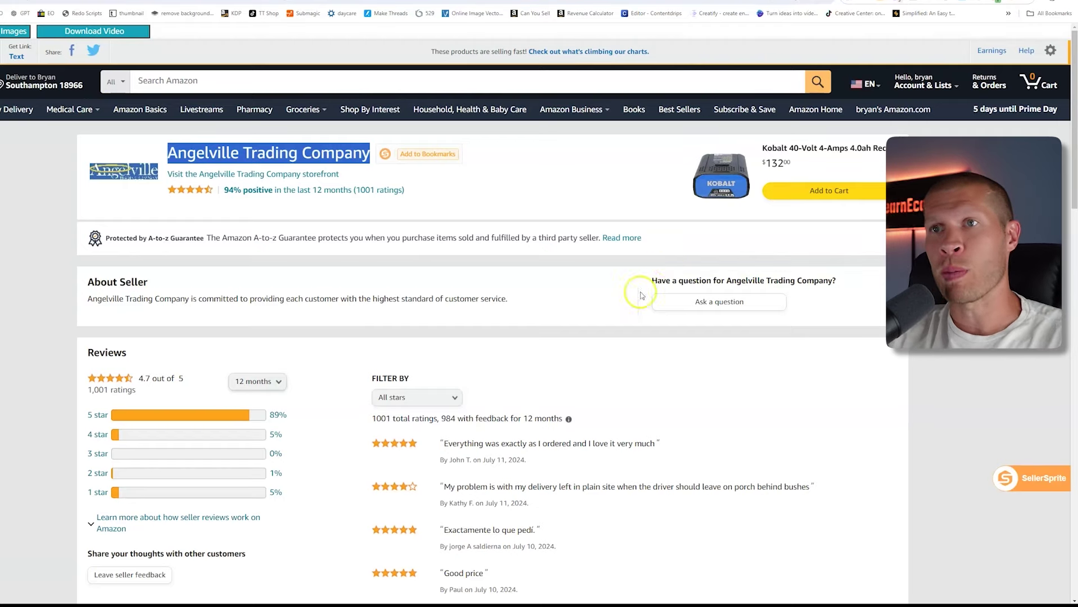
# Step: Open the Angelville Trading Company storefront and look through the first page of its products with their extension data
pyautogui.click(279, 175)
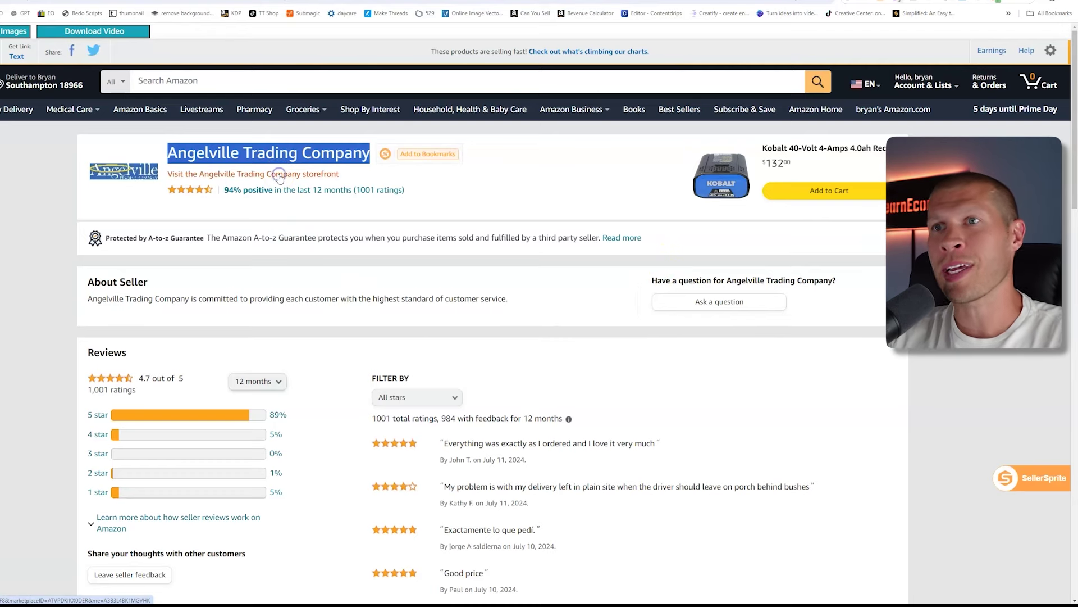
pyautogui.scroll(-3, 713, 230)
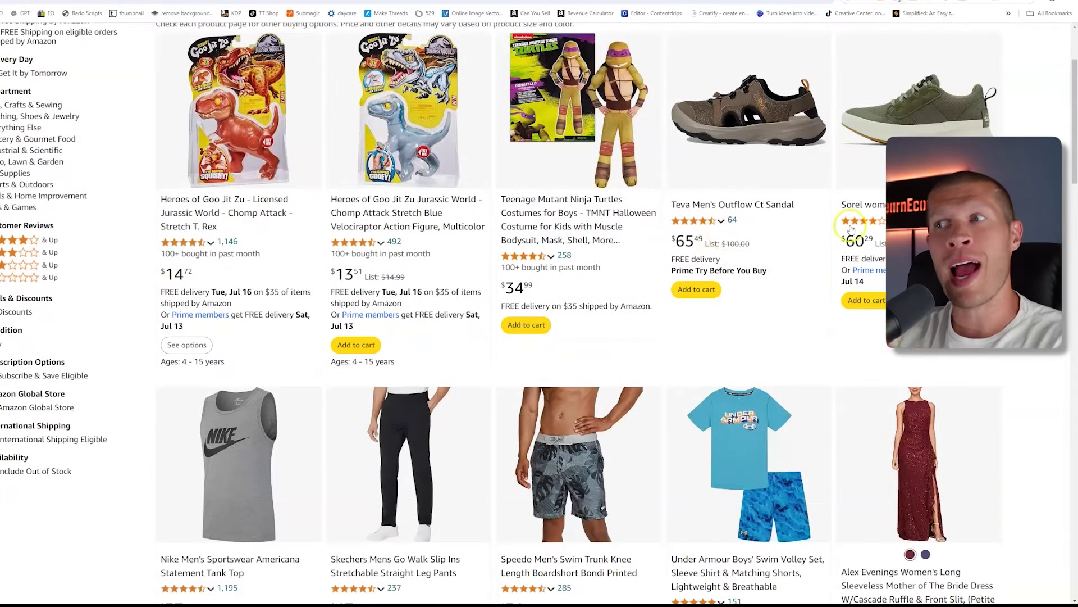
pyautogui.scroll(2, 713, 231)
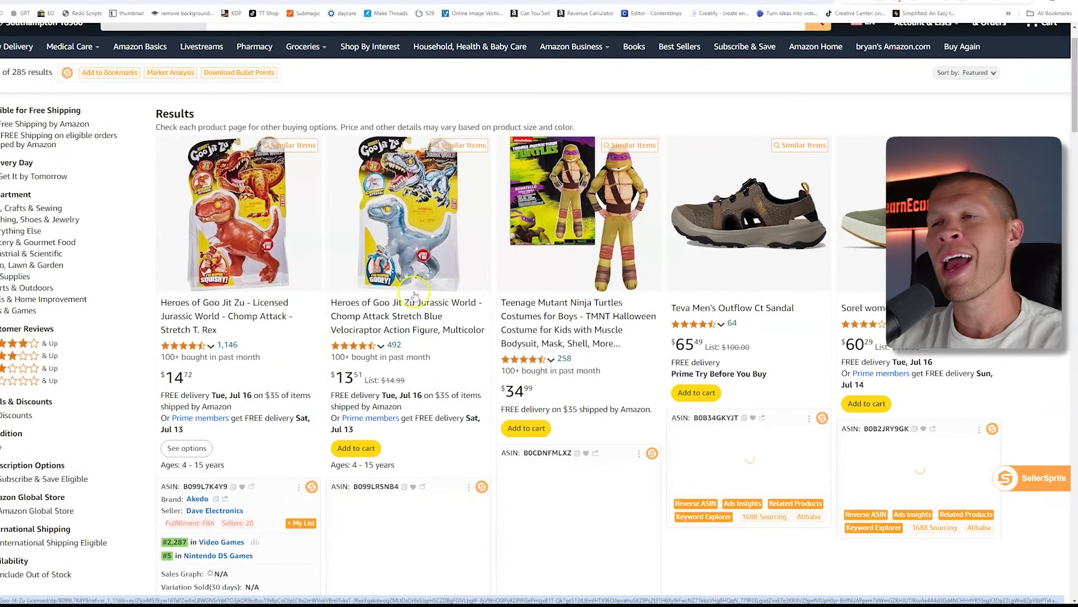
pyautogui.scroll(-6, 286, 279)
pyautogui.scroll(-12, 296, 435)
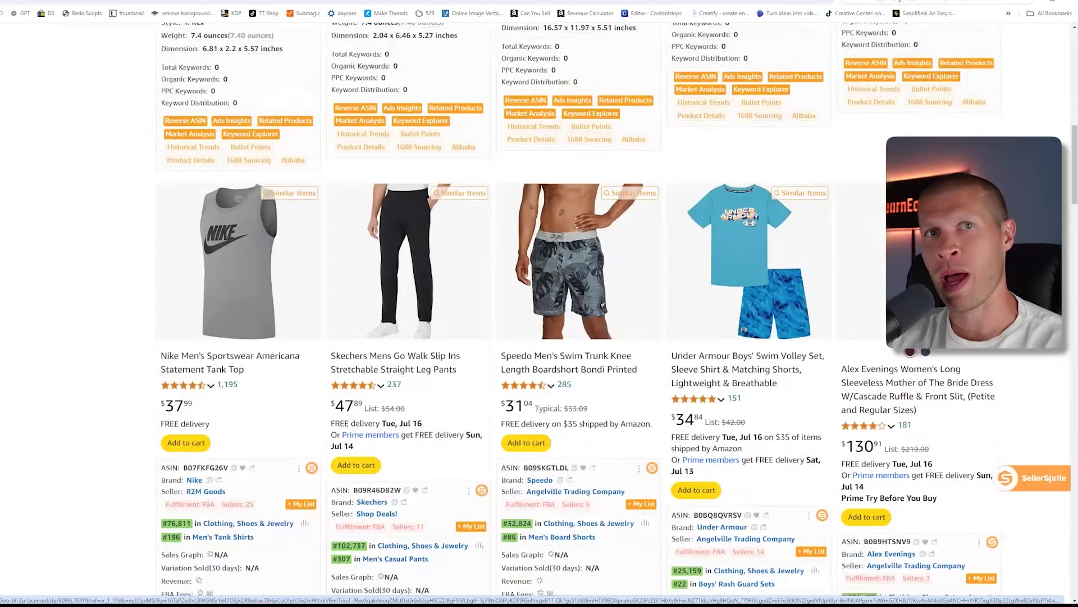
pyautogui.scroll(-12, 578, 315)
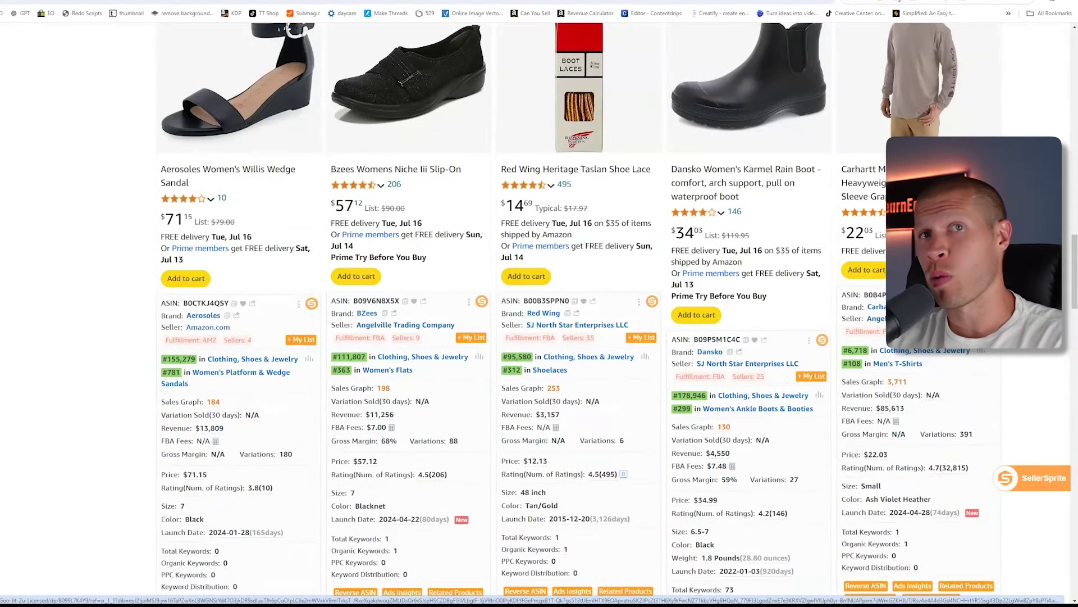
pyautogui.scroll(-15, 578, 314)
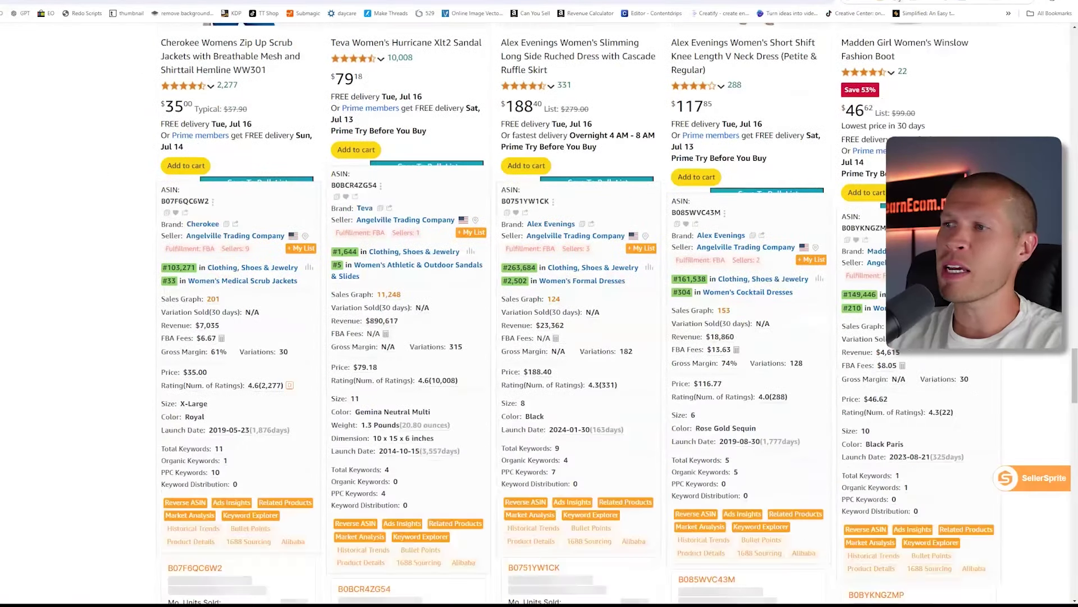
pyautogui.scroll(-10, 680, 397)
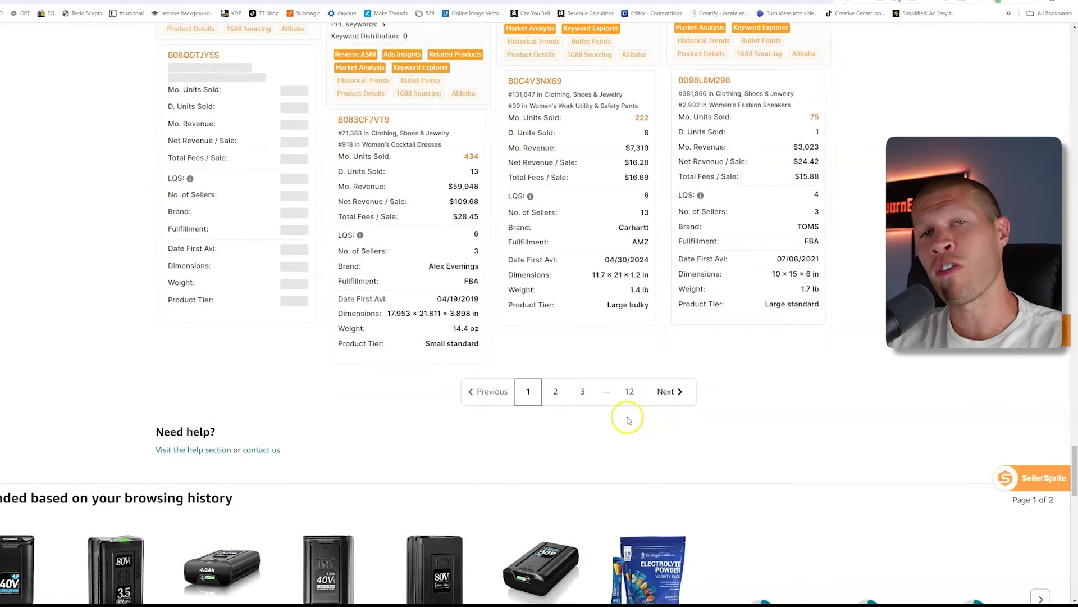
pyautogui.moveTo(1073, 514); pyautogui.dragTo(1074, 96)
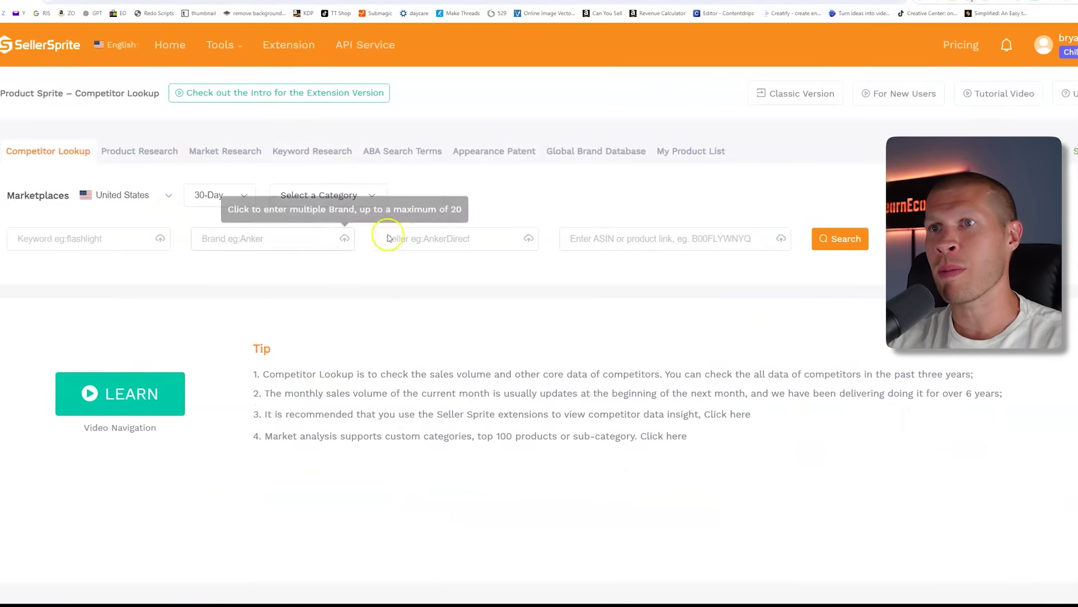
# Step: Switch to SellerSprite's Competitor Lookup and search for the seller Angelville Trading Company
pyautogui.click(387, 238)
pyautogui.hotkey('ctrl', 'v')
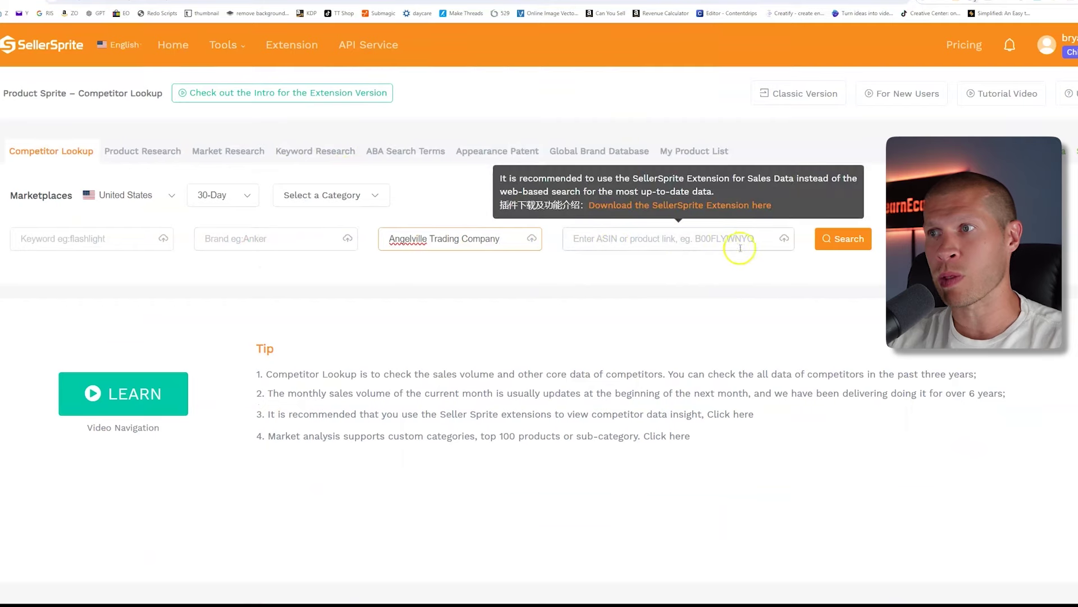
pyautogui.click(856, 238)
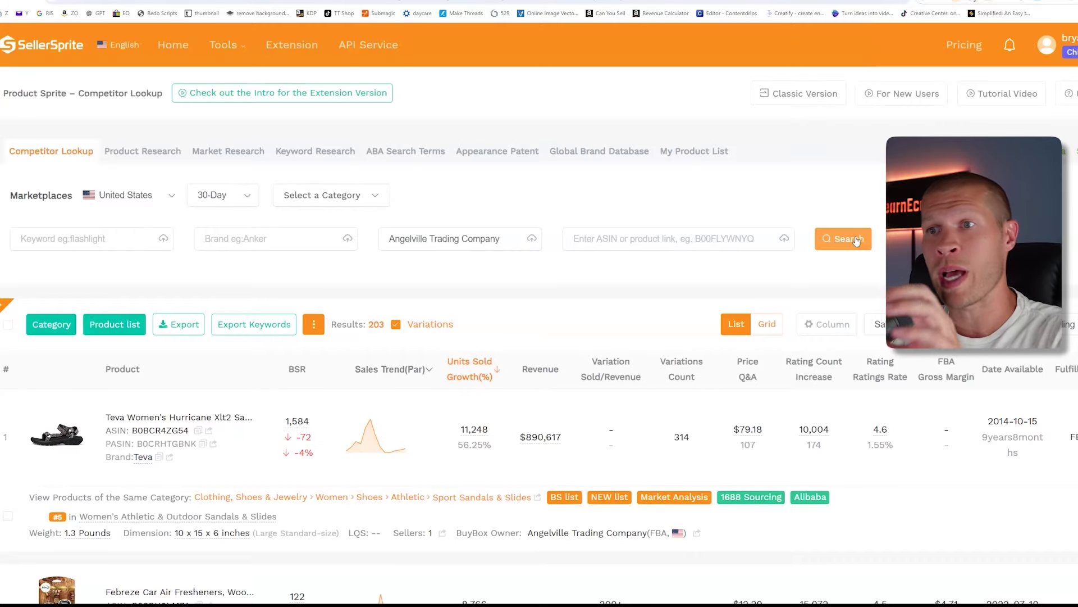
# Step: Examine the seller's top products, comparing units sold, revenue and sales trend for the Teva sandals and Febreze air fresheners
pyautogui.scroll(-3, 635, 291)
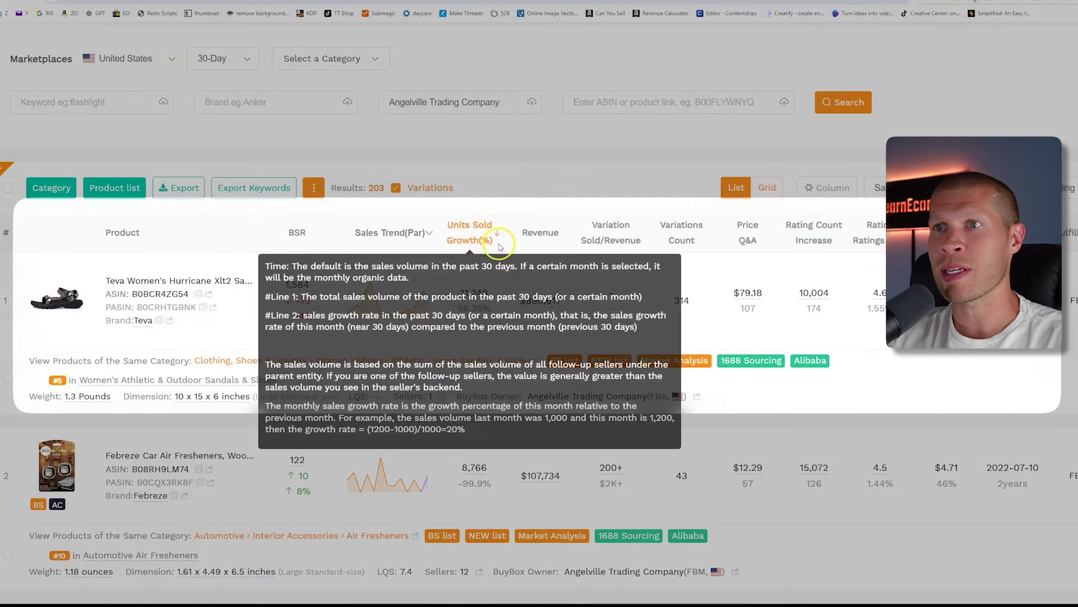
pyautogui.moveTo(564, 199)
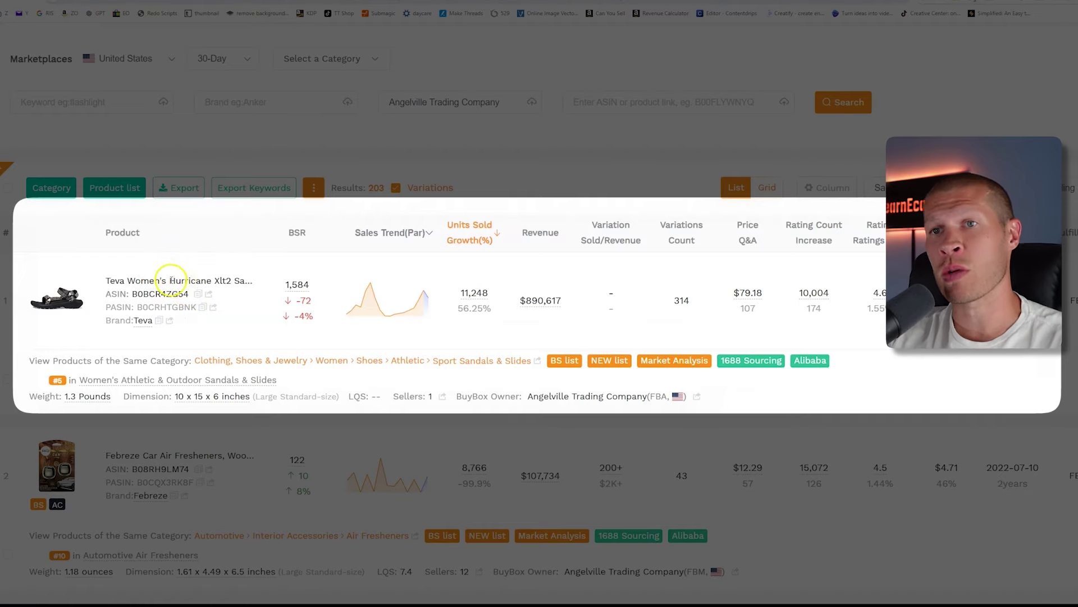
pyautogui.moveTo(51, 304)
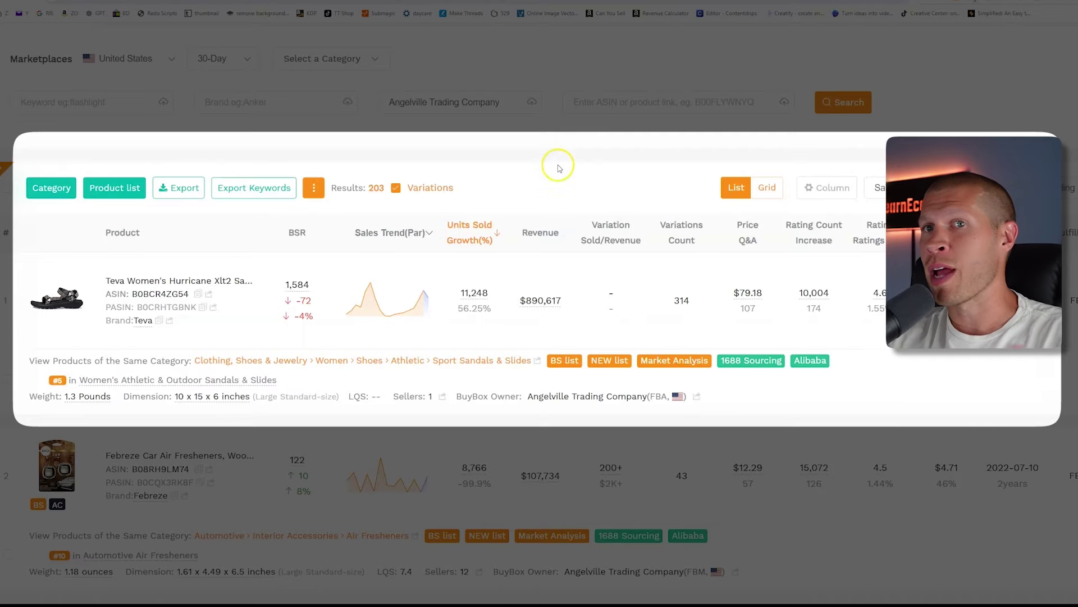
pyautogui.scroll(-1, 559, 168)
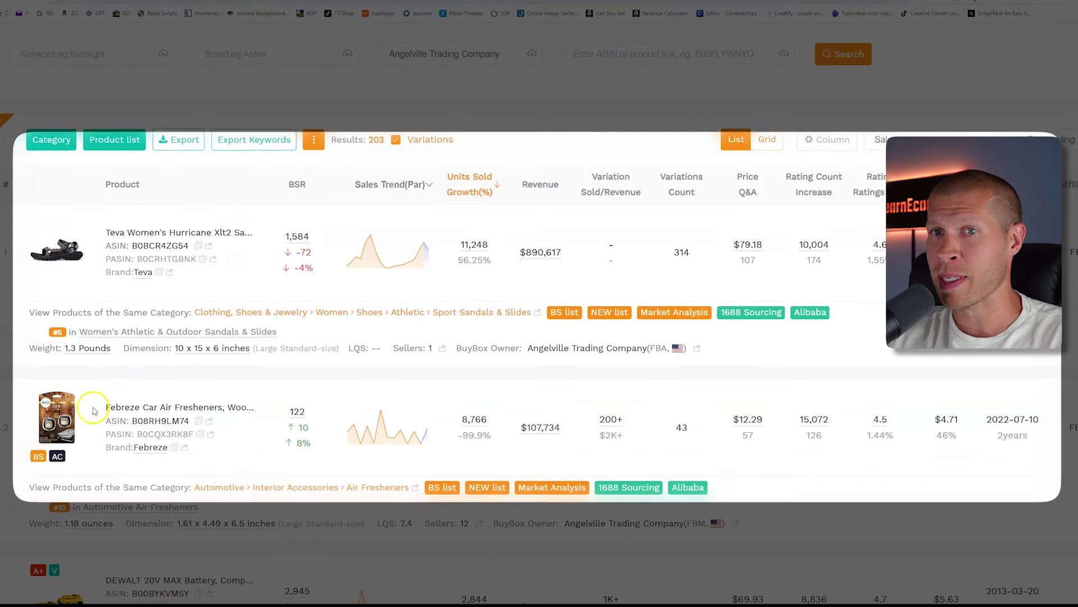
pyautogui.scroll(-2, 94, 411)
pyautogui.moveTo(55, 349)
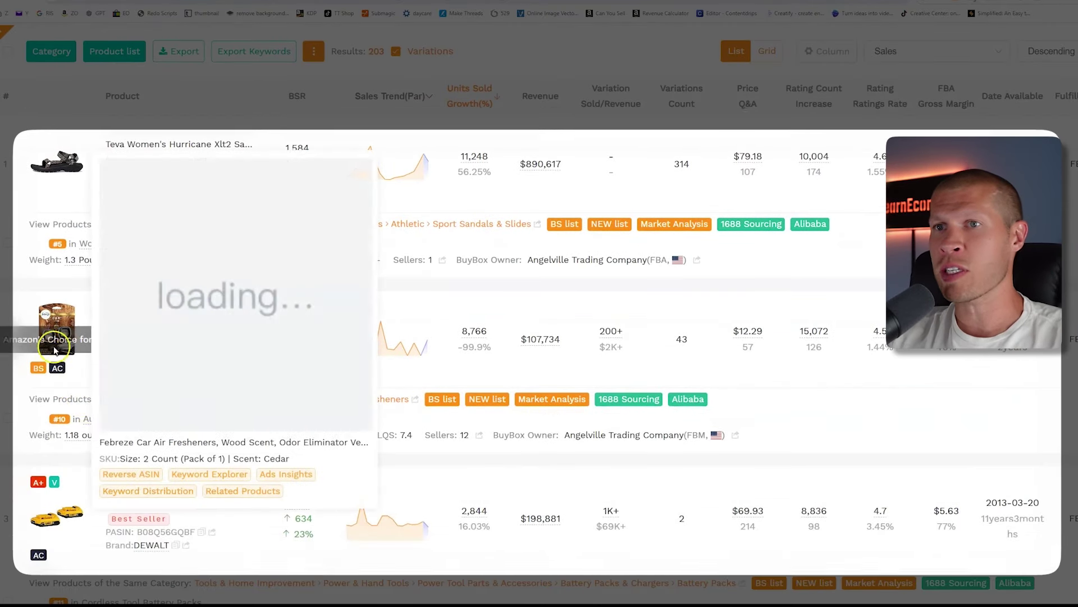
pyautogui.scroll(-2, 55, 349)
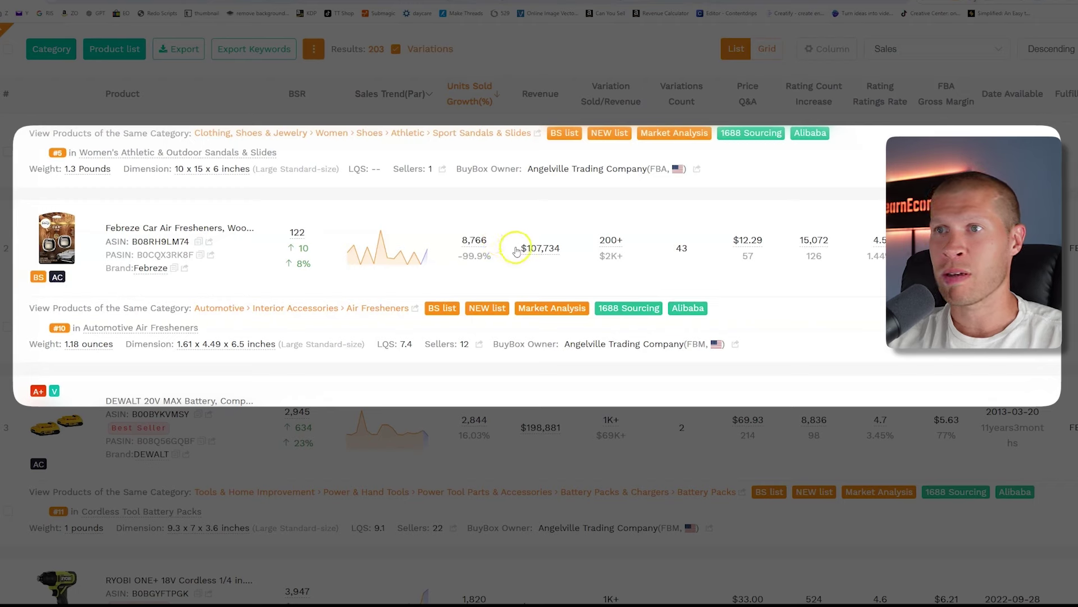
pyautogui.moveTo(520, 249); pyautogui.dragTo(547, 251)
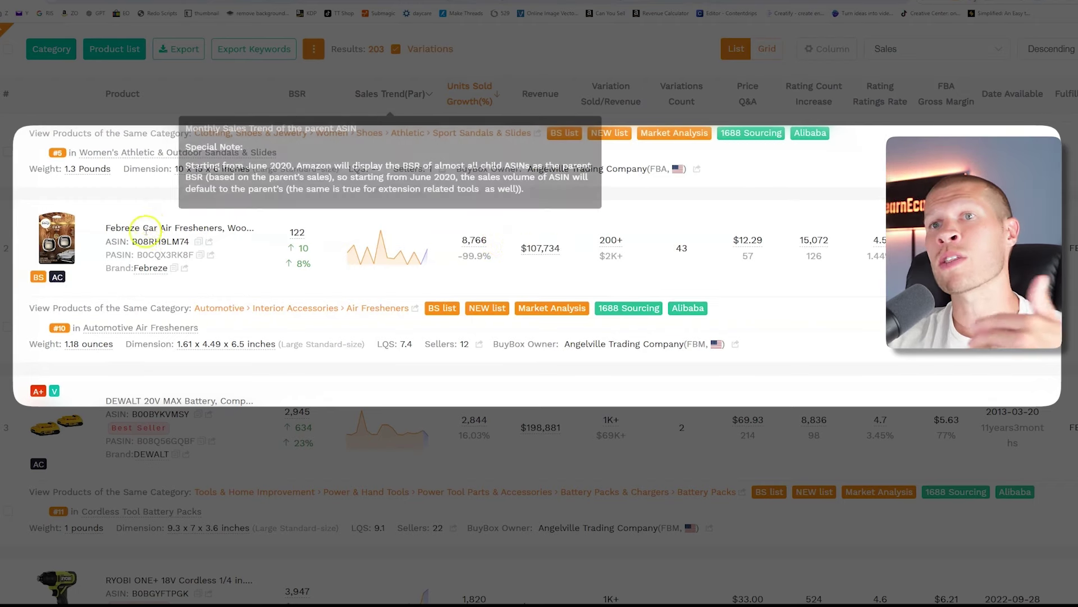
# Step: Look up the Febreze air freshener's ASIN B08RH9LM74 in Amazon Seller Central and request approval to sell it
pyautogui.click(183, 241)
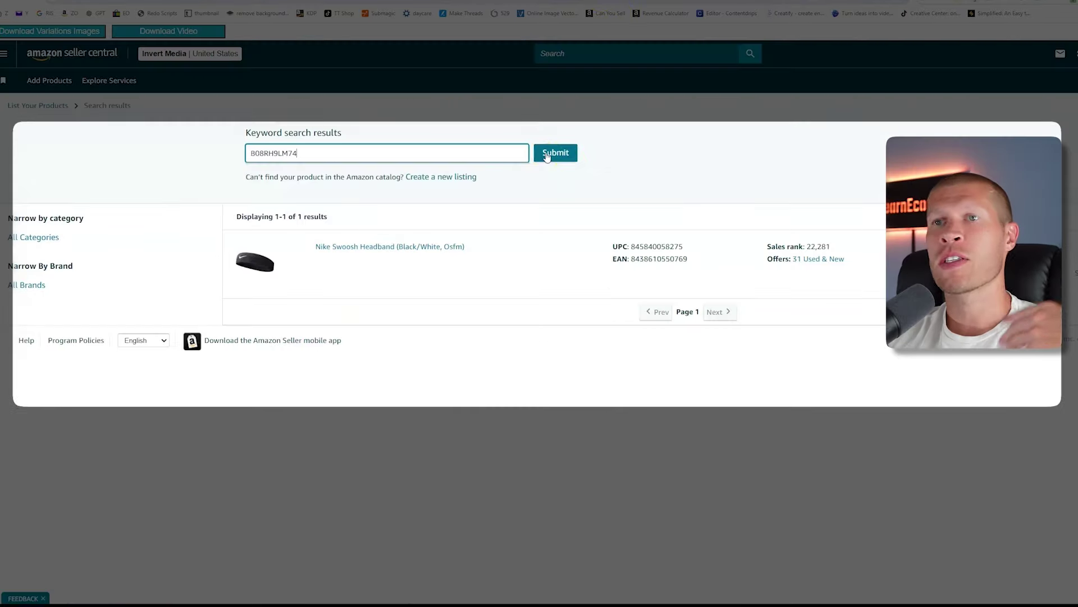
pyautogui.click(546, 155)
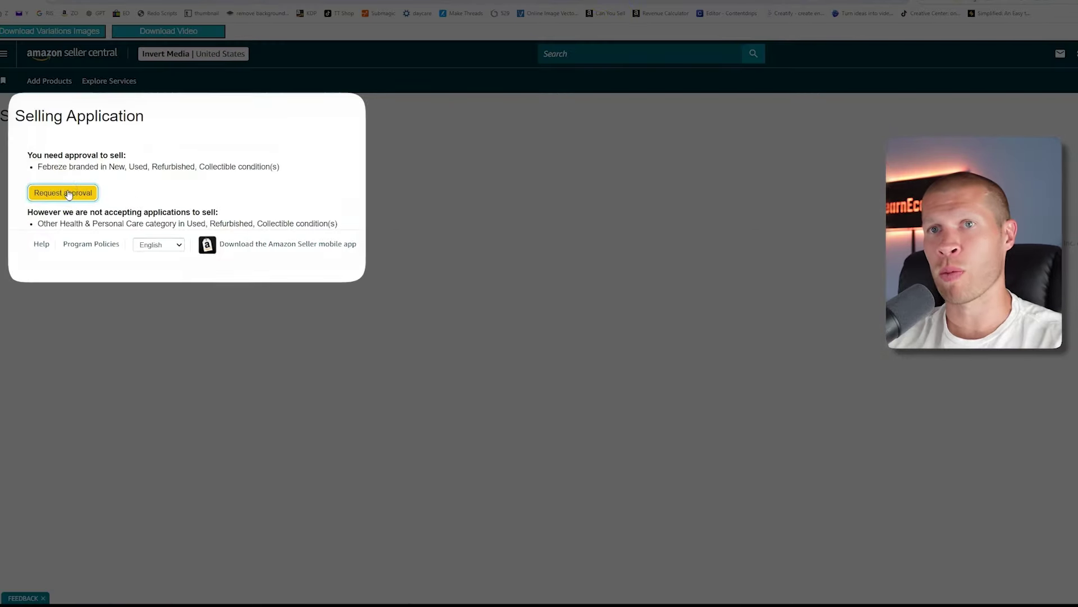
pyautogui.click(68, 194)
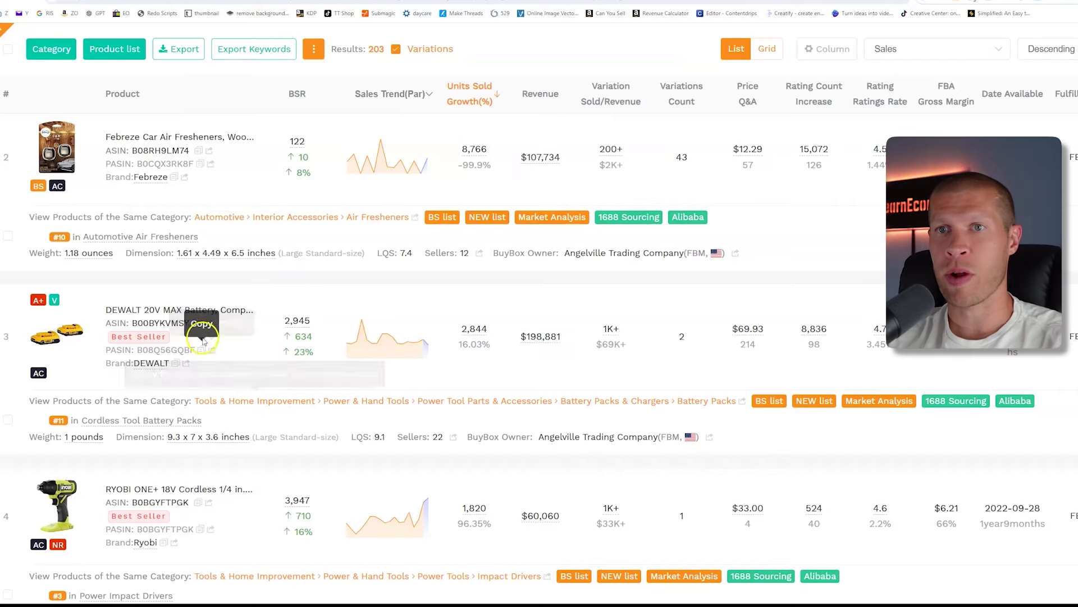
# Step: Search Seller Central for the DEWALT 20V MAX battery's ASIN B00BYKVMSY and check its selling options
pyautogui.moveTo(216, 348)
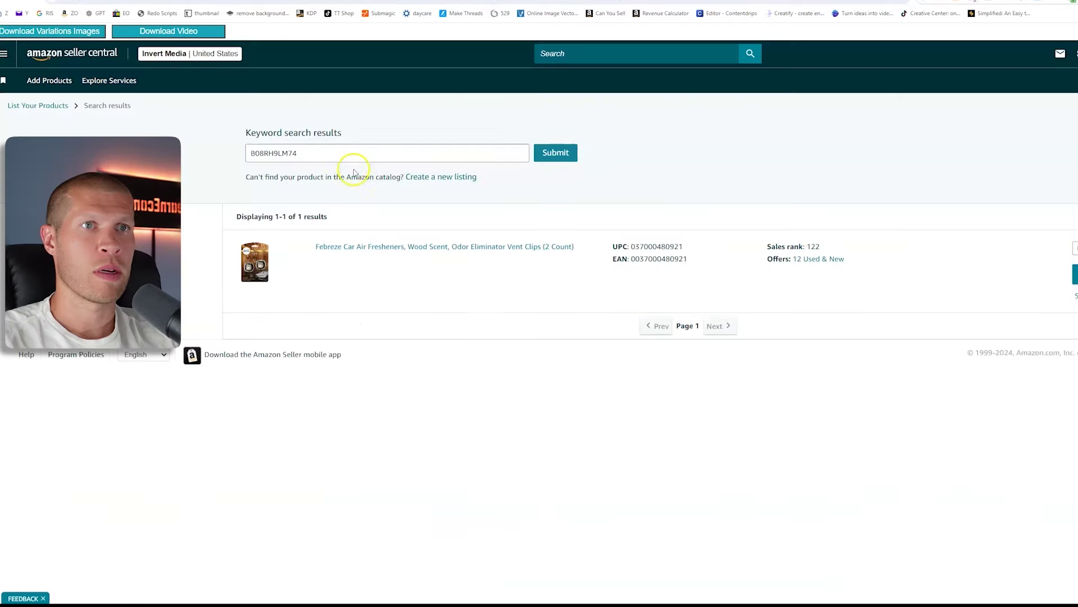
pyautogui.tripleClick(354, 154)
pyautogui.write('B00BYKVMSY')
pyautogui.press('Return')
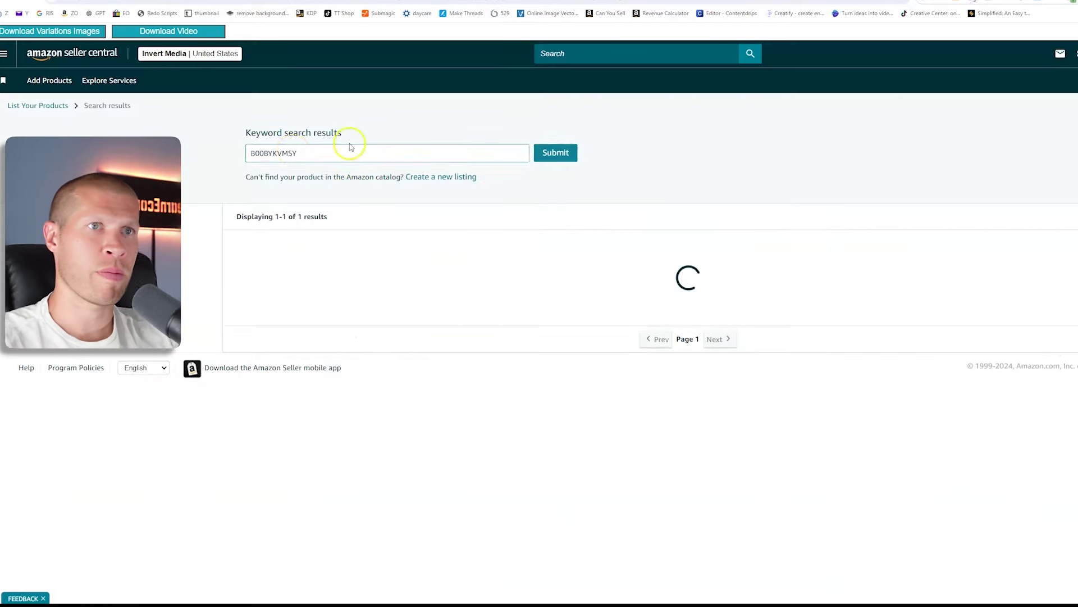
pyautogui.click(1046, 236)
pyautogui.click(1016, 257)
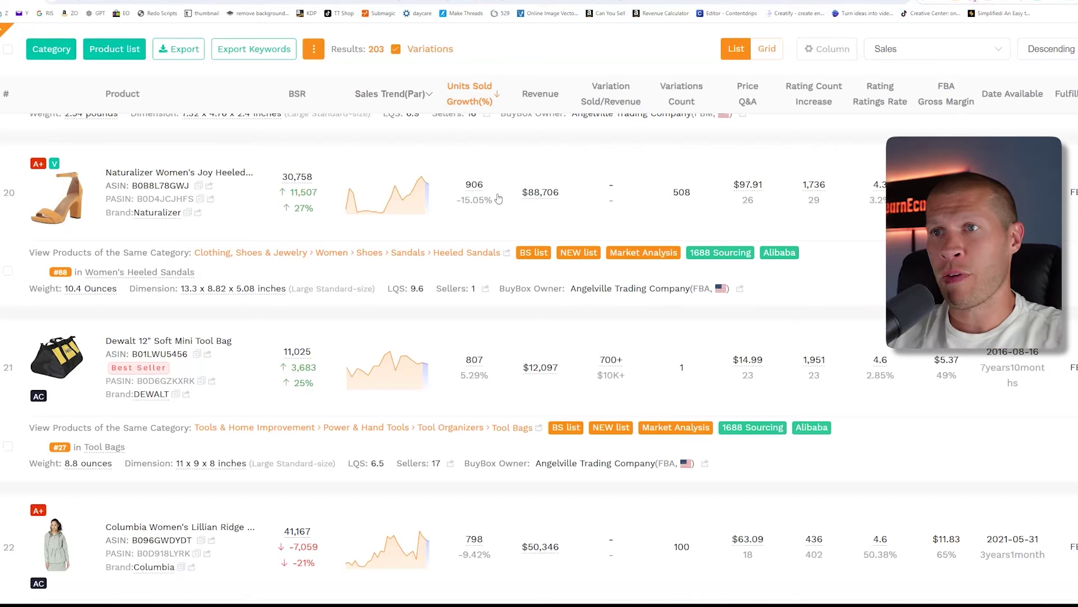
# Step: Return to the seller's SellerSprite results and review the units sold for products further down the list
pyautogui.click(496, 195)
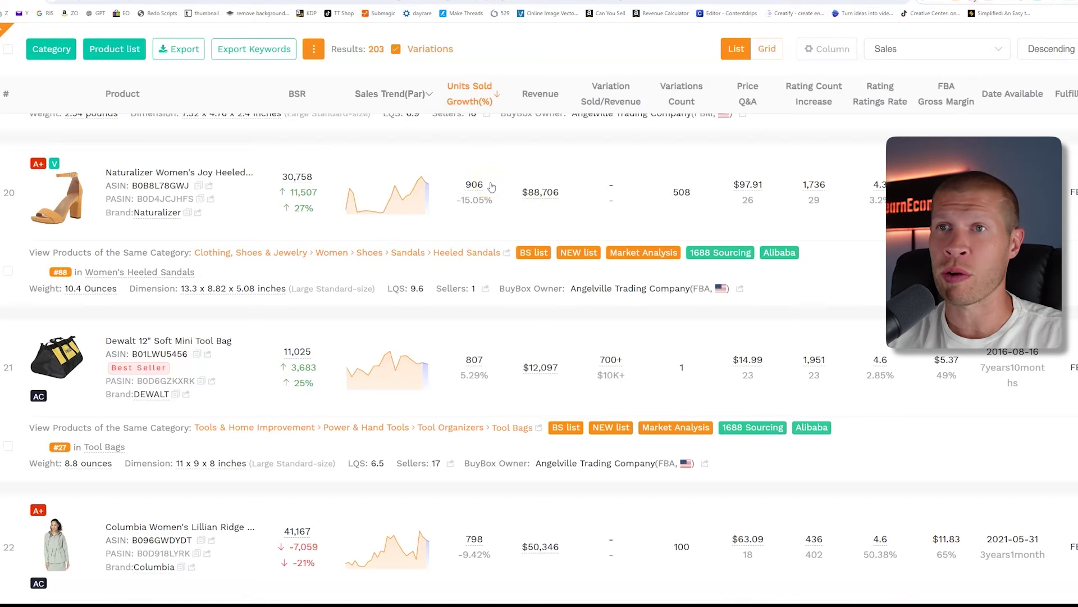
# Step: Open the Naturalizer Women's Joy Heeled Sandal's Amazon listing in a new tab and review its price, seller and sales figures
pyautogui.click(57, 205)
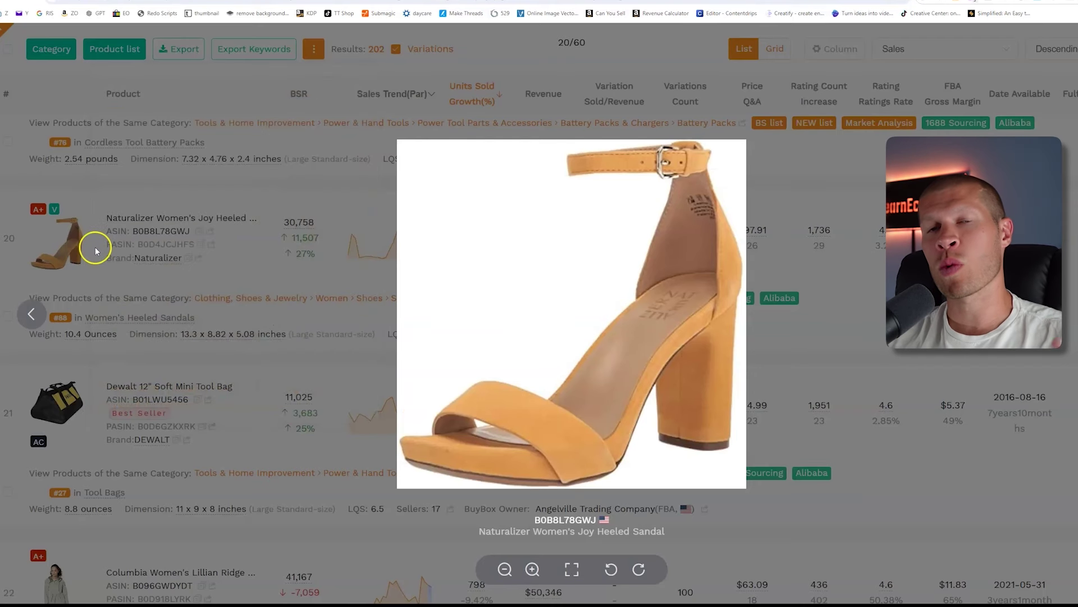
pyautogui.rightClick(571, 533)
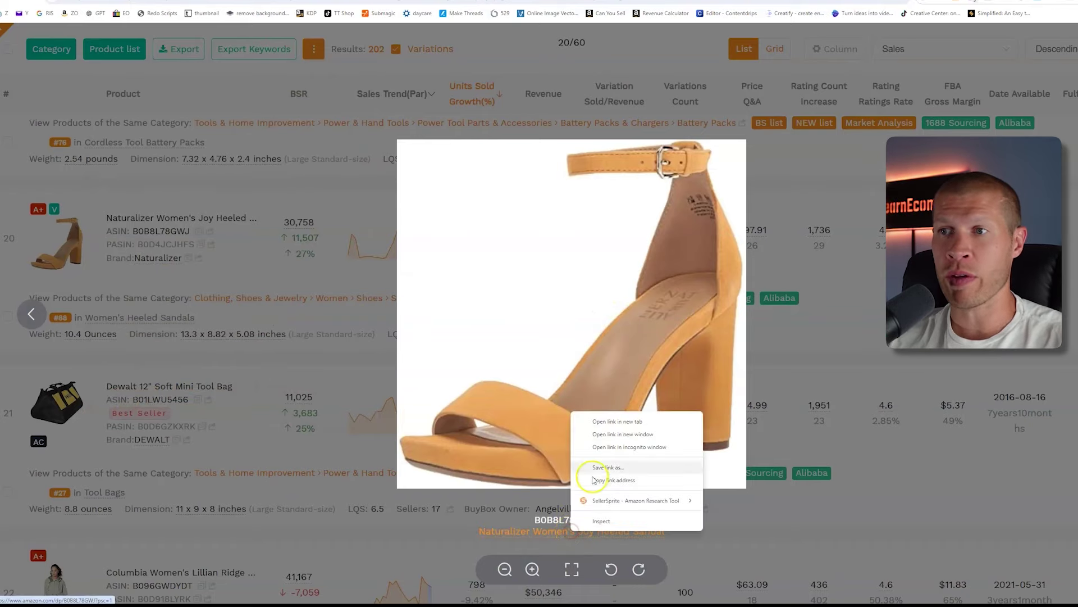
pyautogui.click(601, 418)
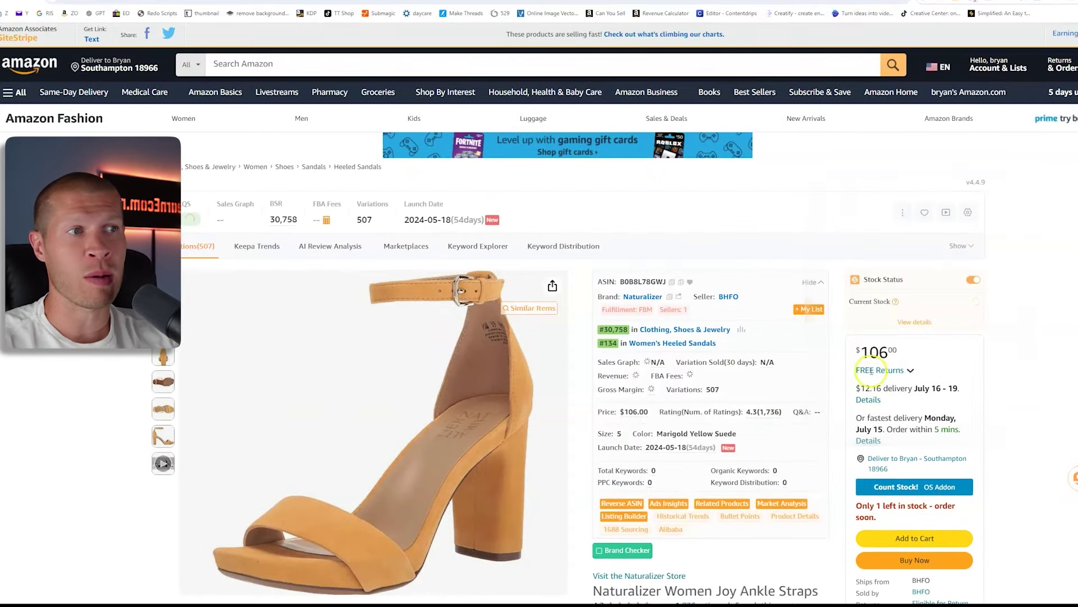
pyautogui.scroll(-3, 869, 371)
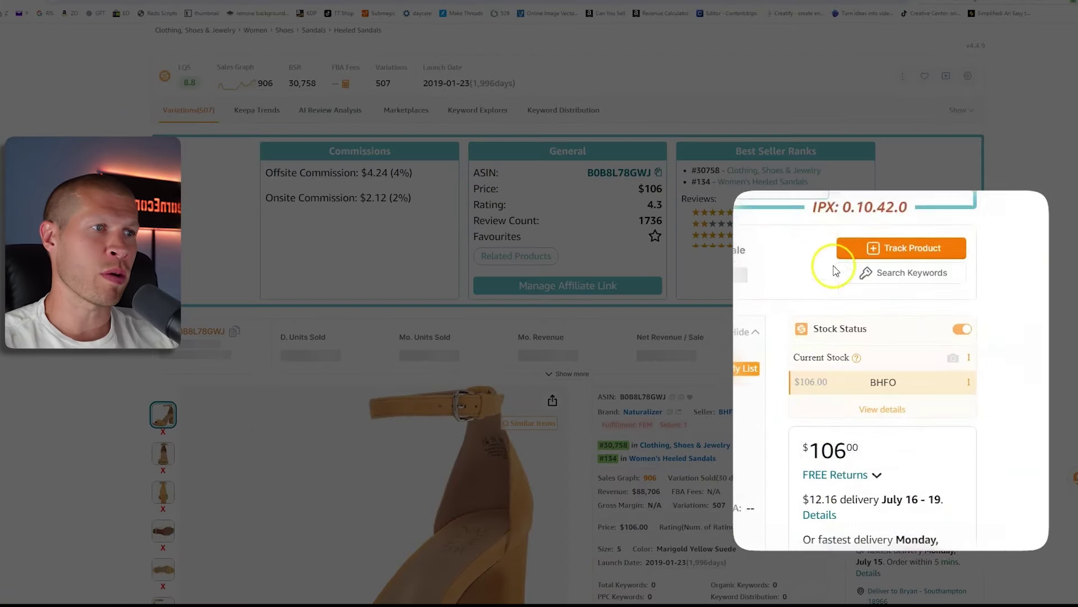
pyautogui.scroll(-3, 825, 281)
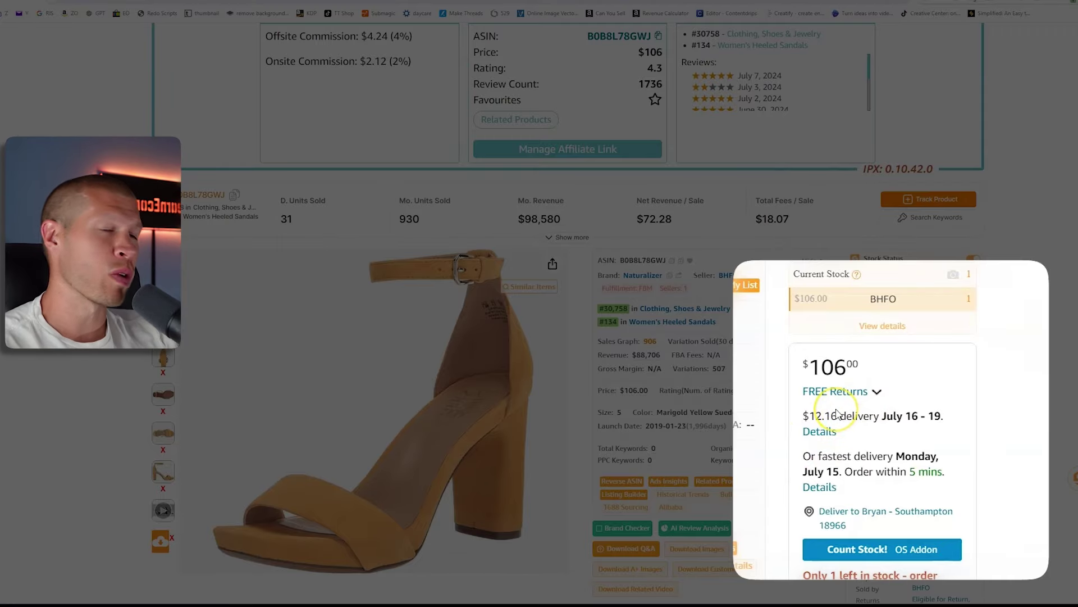
# Step: Search Google in a new tab for "naturalizer Naturalizer Women Joy Ankle Straps", using the title copied from the Amazon listing
pyautogui.tripleClick(692, 545)
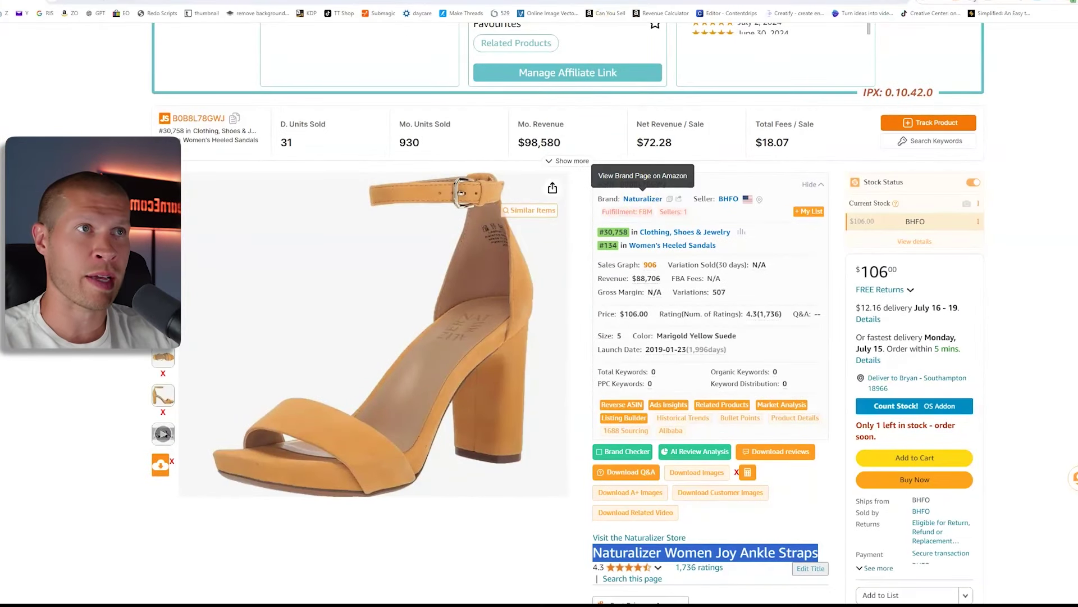
pyautogui.hotkey('ctrl', 't')
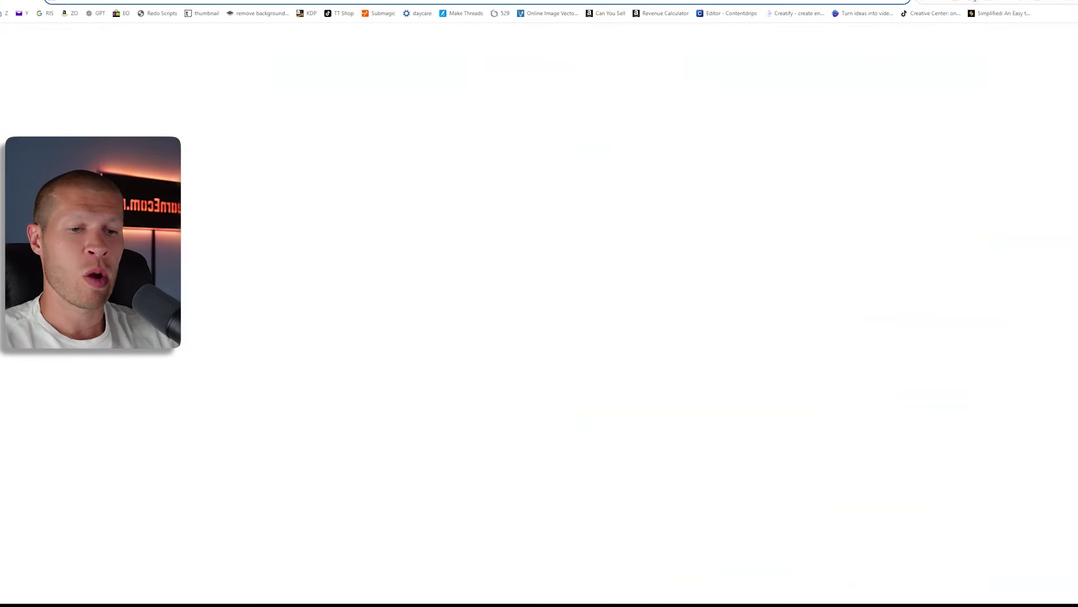
pyautogui.write('google')
pyautogui.press('Return')
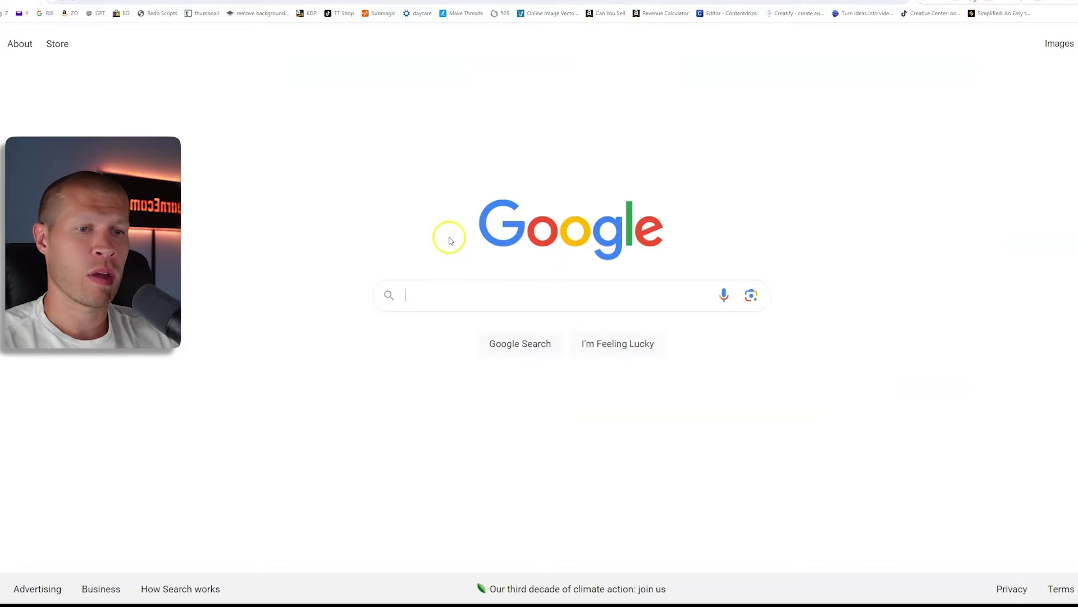
pyautogui.write('naturali')
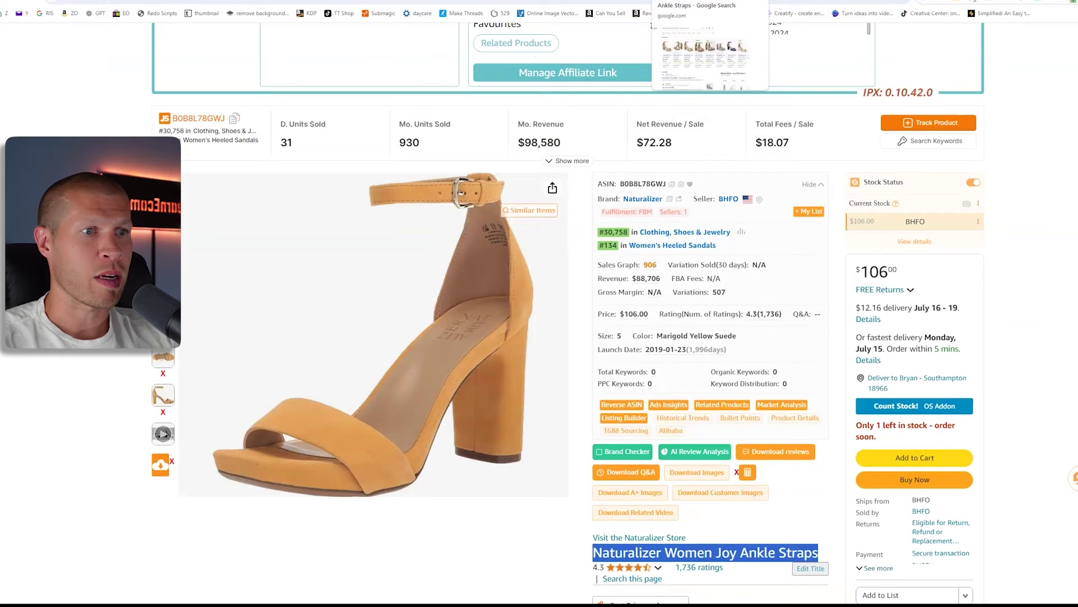
pyautogui.click(653, 26)
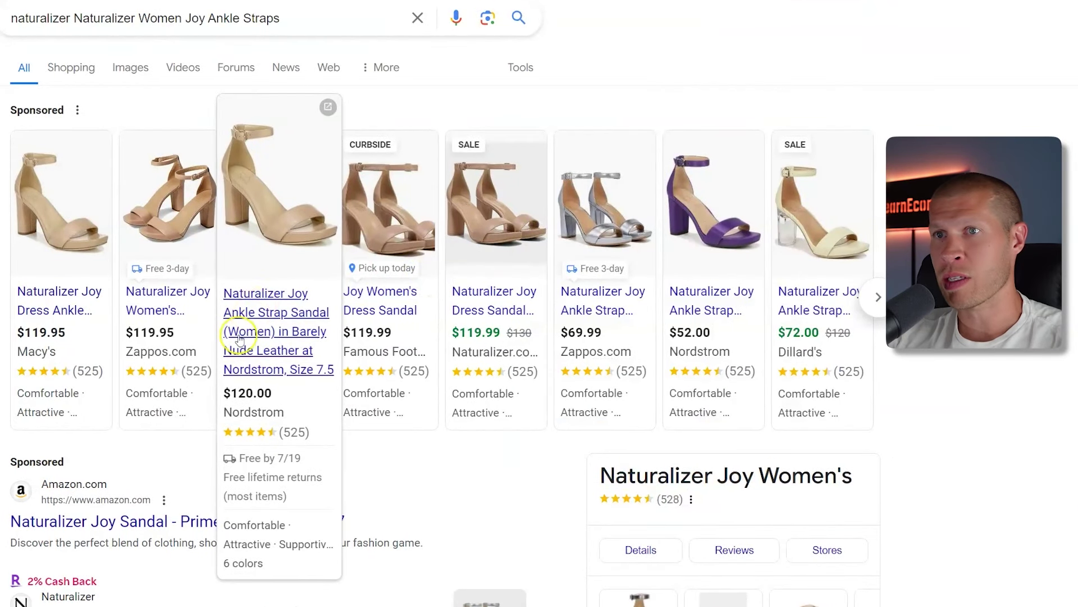
# Step: Compare the retailers' sandal prices, open Naturalizer's own Joy Dress Sandal page in a new tab and dismiss its discount offer
pyautogui.moveTo(130, 323)
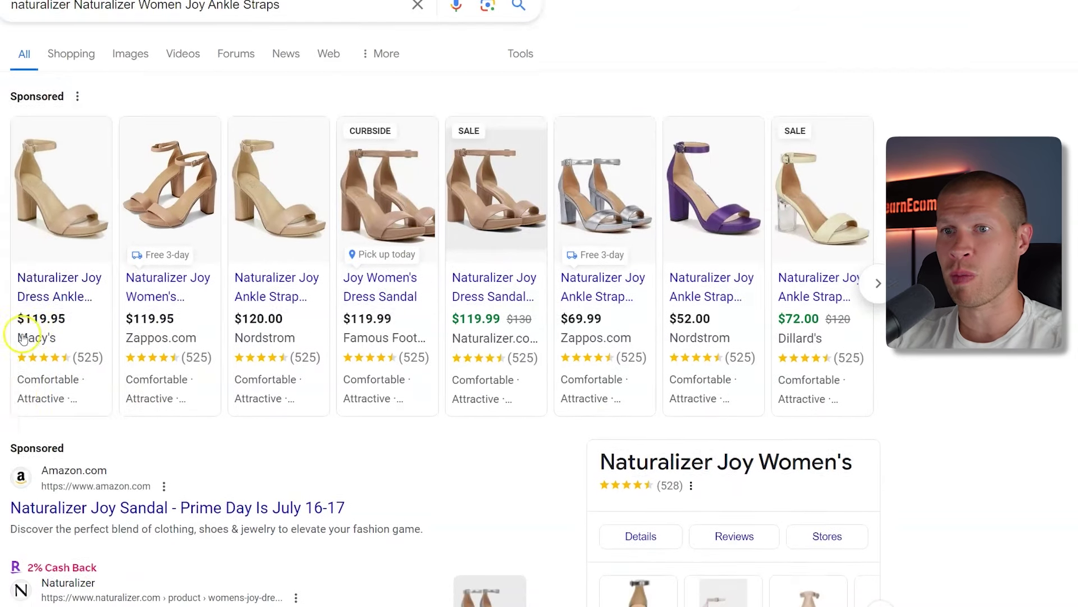
pyautogui.scroll(-5, 23, 337)
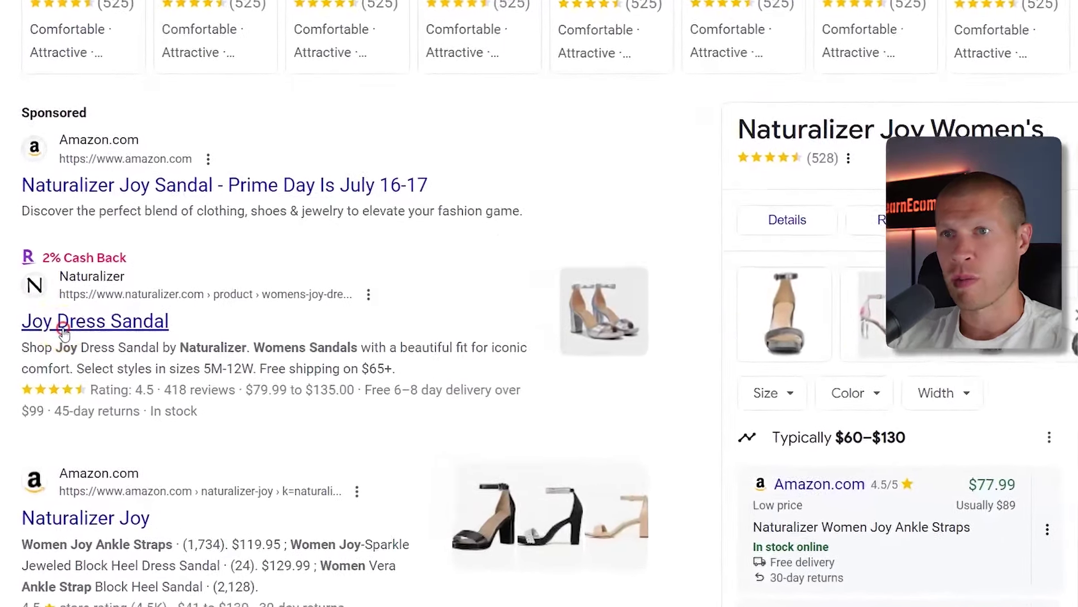
pyautogui.rightClick(64, 332)
pyautogui.click(90, 350)
pyautogui.scroll(-3, 132, 541)
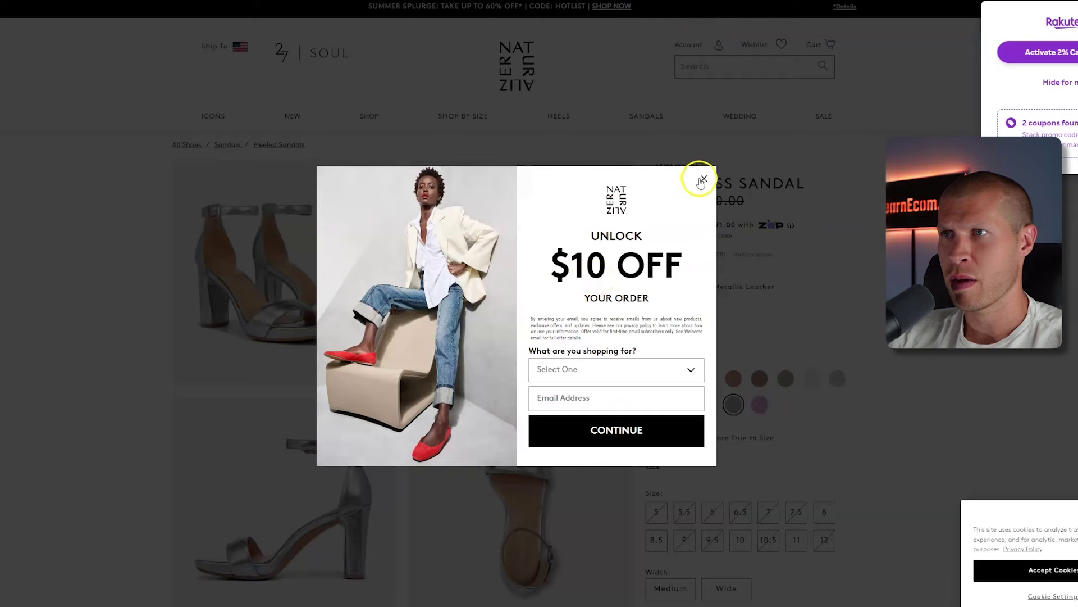
pyautogui.click(703, 180)
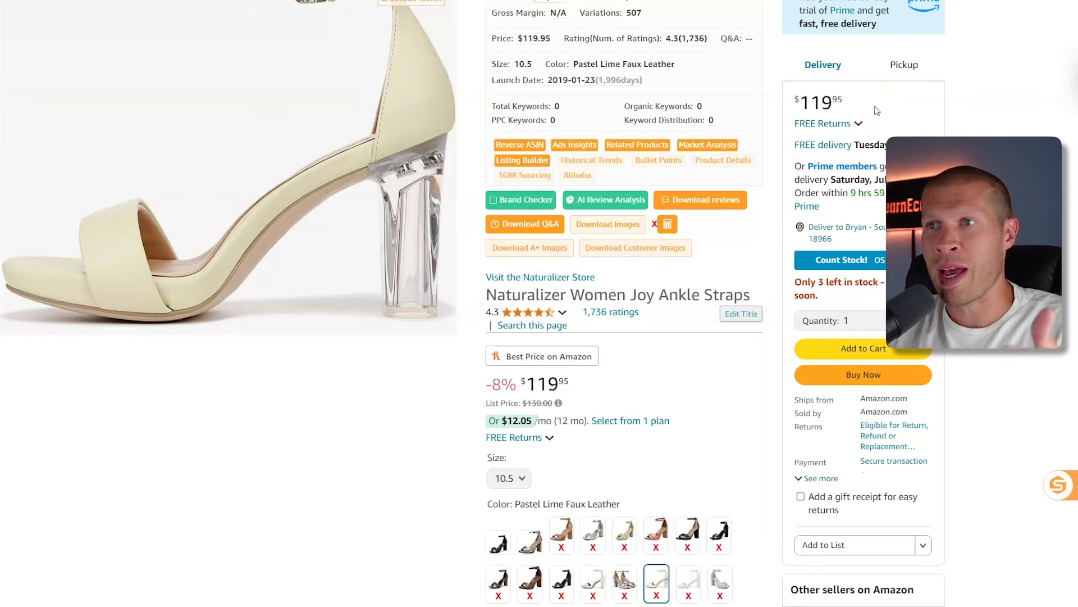
# Step: Return to the seller's SellerSprite results, close the enlarged sandal image and inspect the Naturalizer sandal's monthly sales trend
pyautogui.scroll(8, 859, 67)
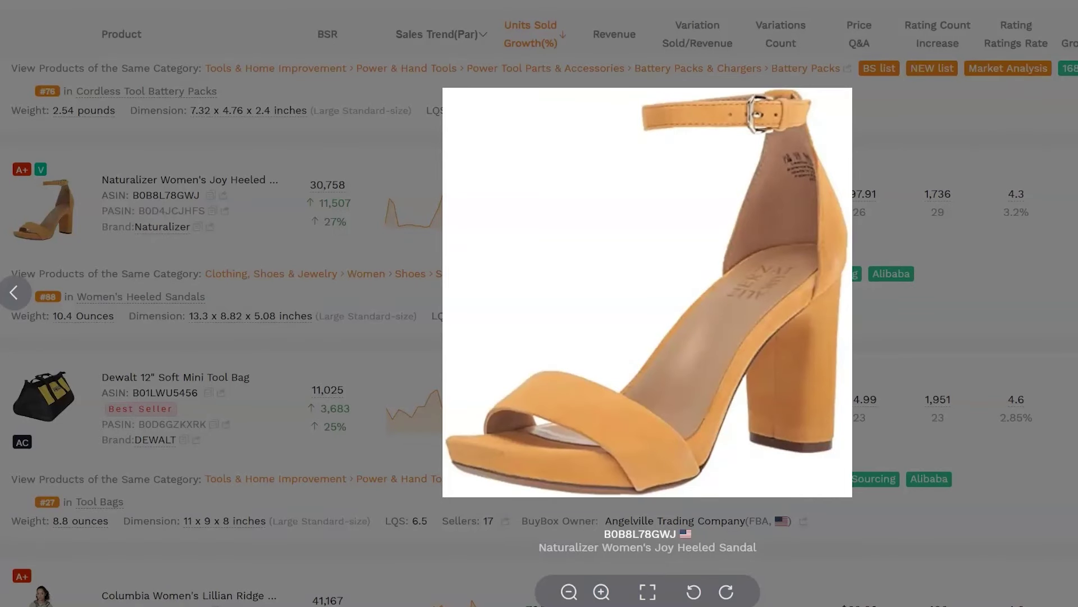
pyautogui.press('Escape')
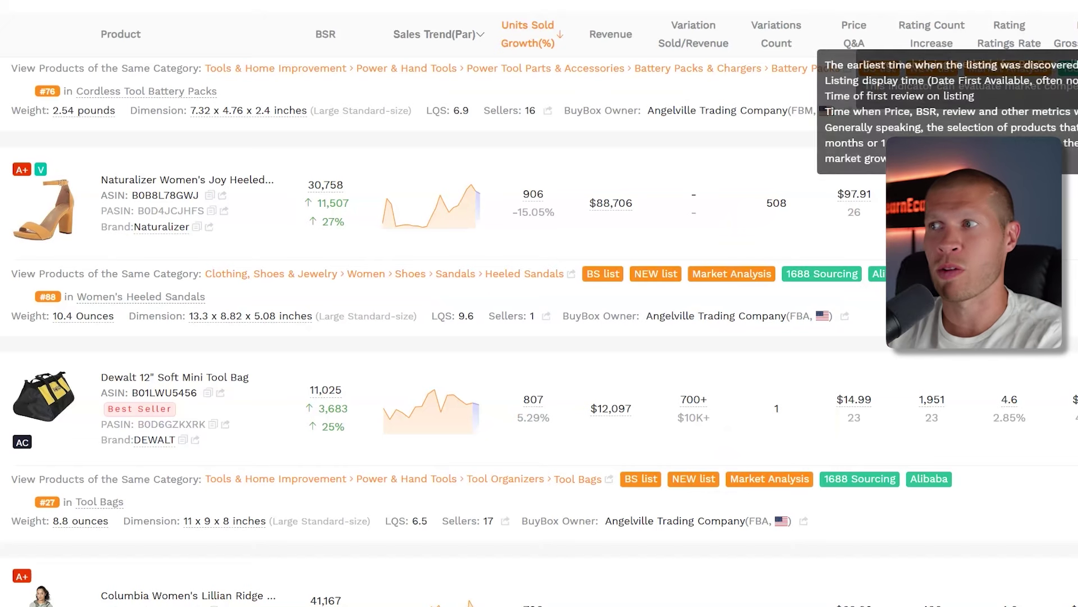
pyautogui.moveTo(448, 197)
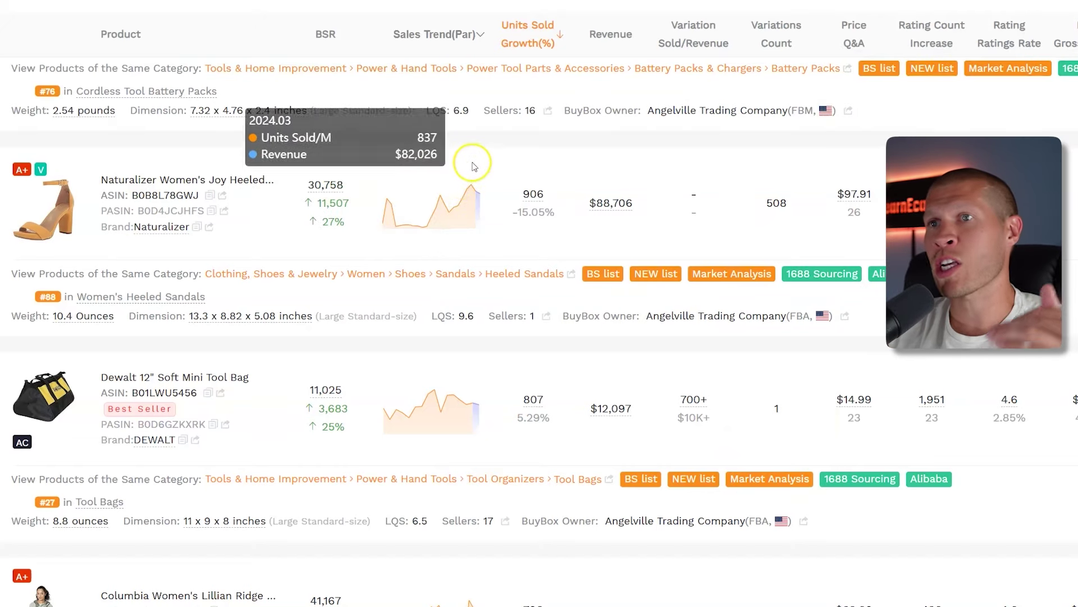